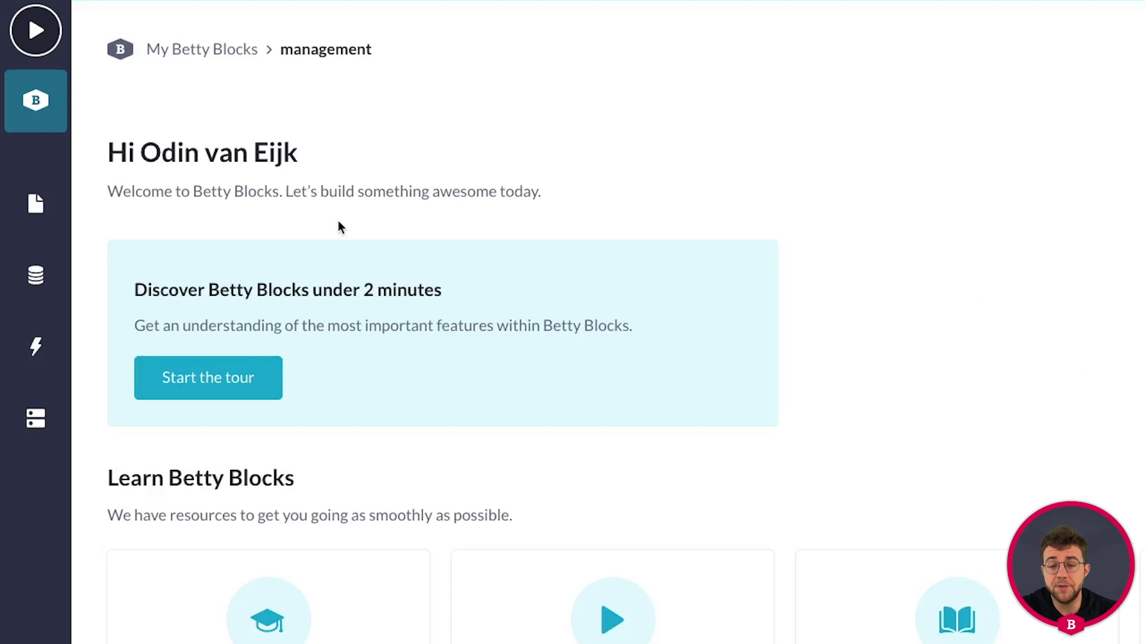
Step: Create a new page from the Blank page template and name it "home"
{"action": "left_click", "coordinate": [37, 208]}
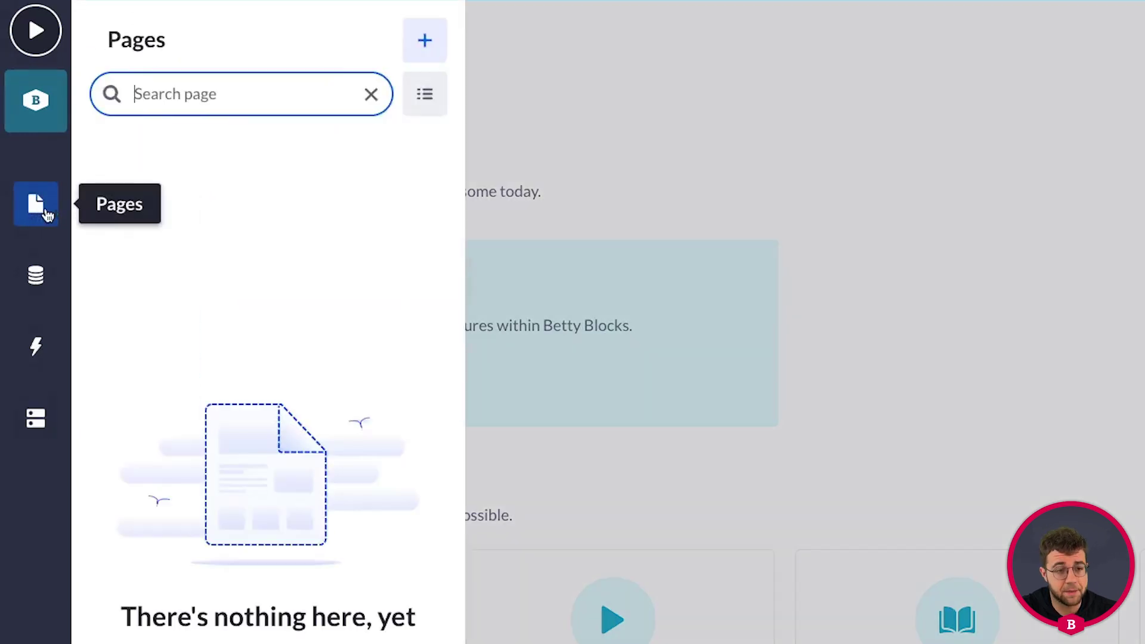
{"action": "left_click", "coordinate": [424, 99]}
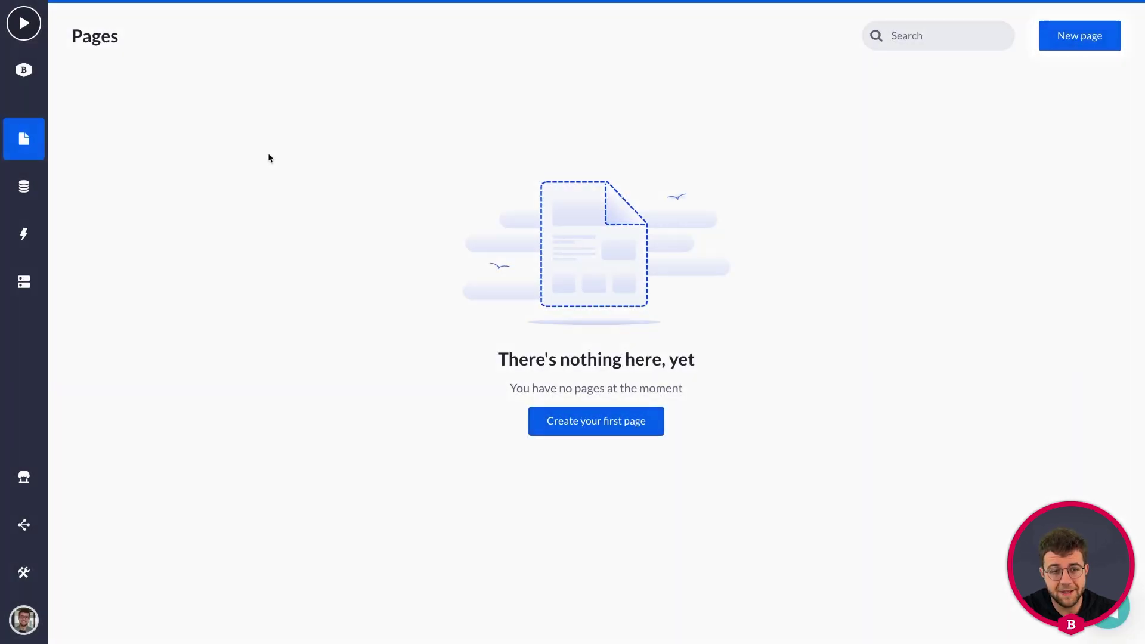
{"action": "left_click", "coordinate": [24, 142]}
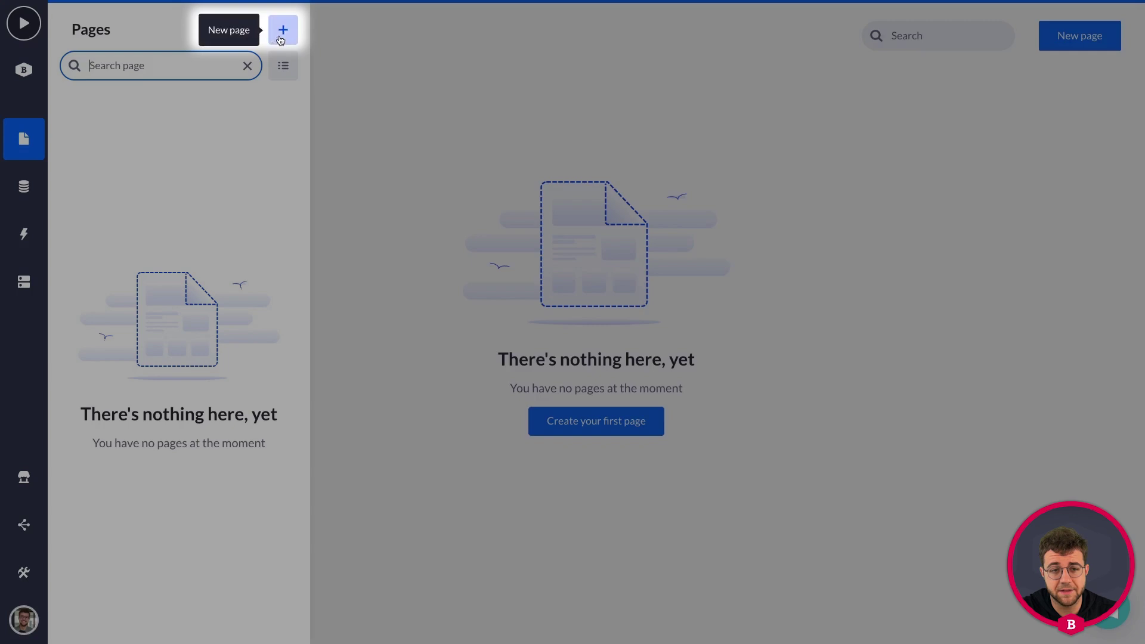
{"action": "left_click", "coordinate": [284, 38]}
{"action": "left_click", "coordinate": [284, 35]}
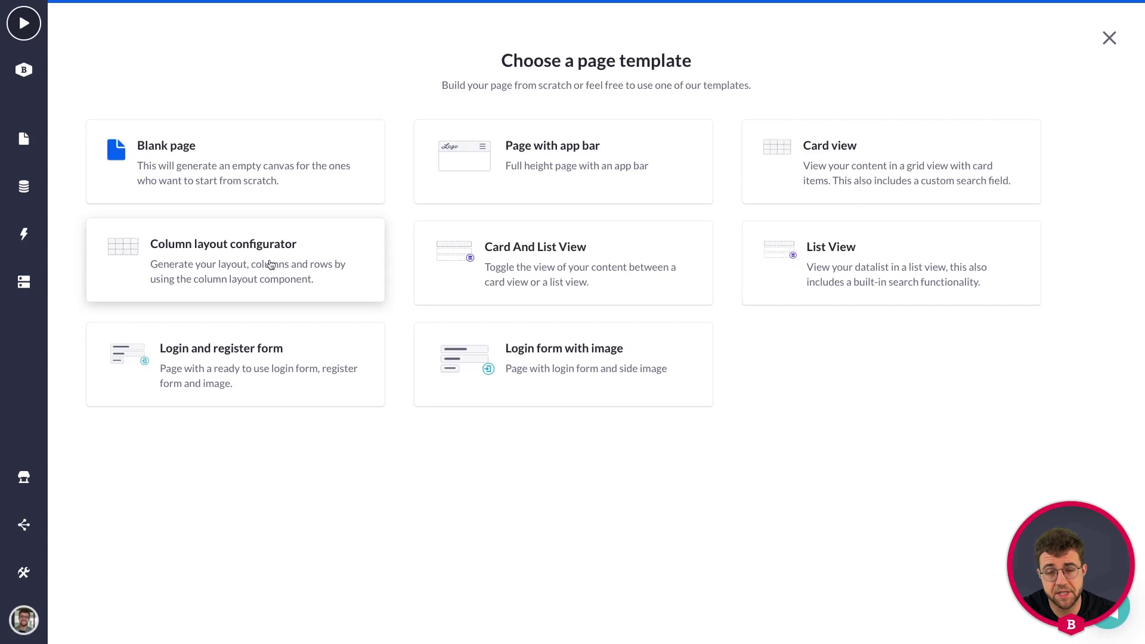
{"action": "left_click", "coordinate": [288, 150]}
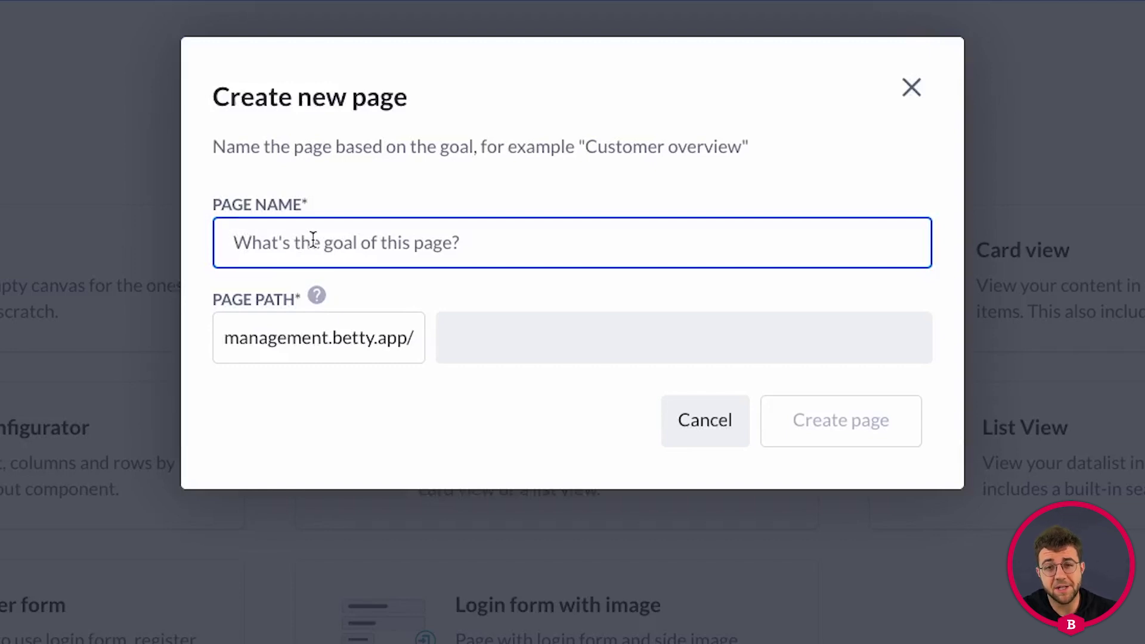
{"action": "type", "text": "home"}
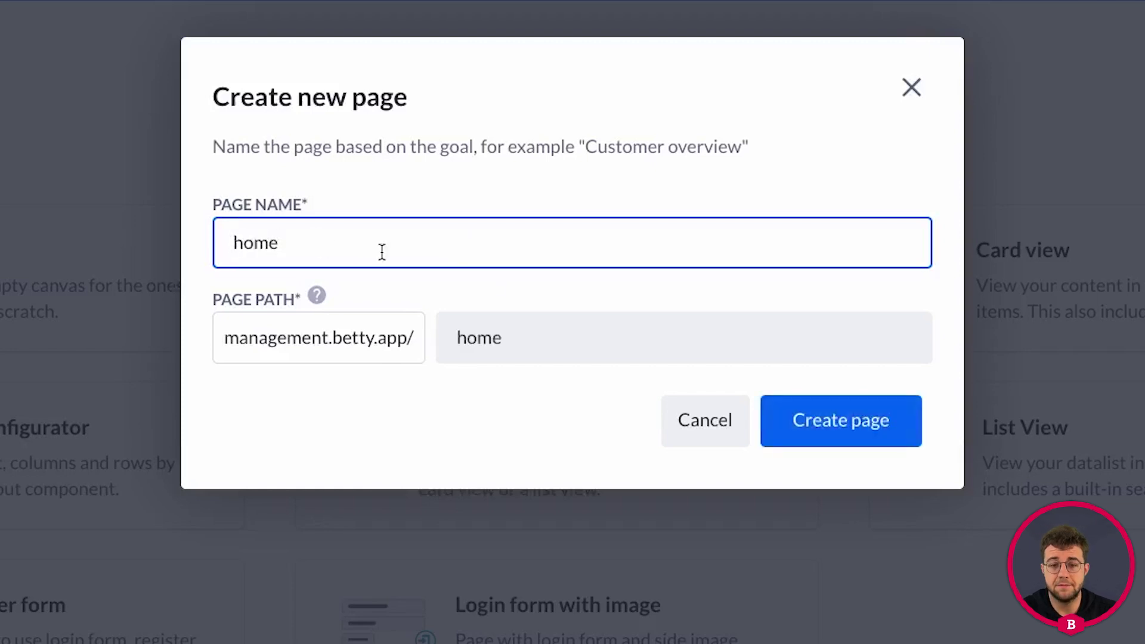
{"action": "left_click", "coordinate": [844, 425]}
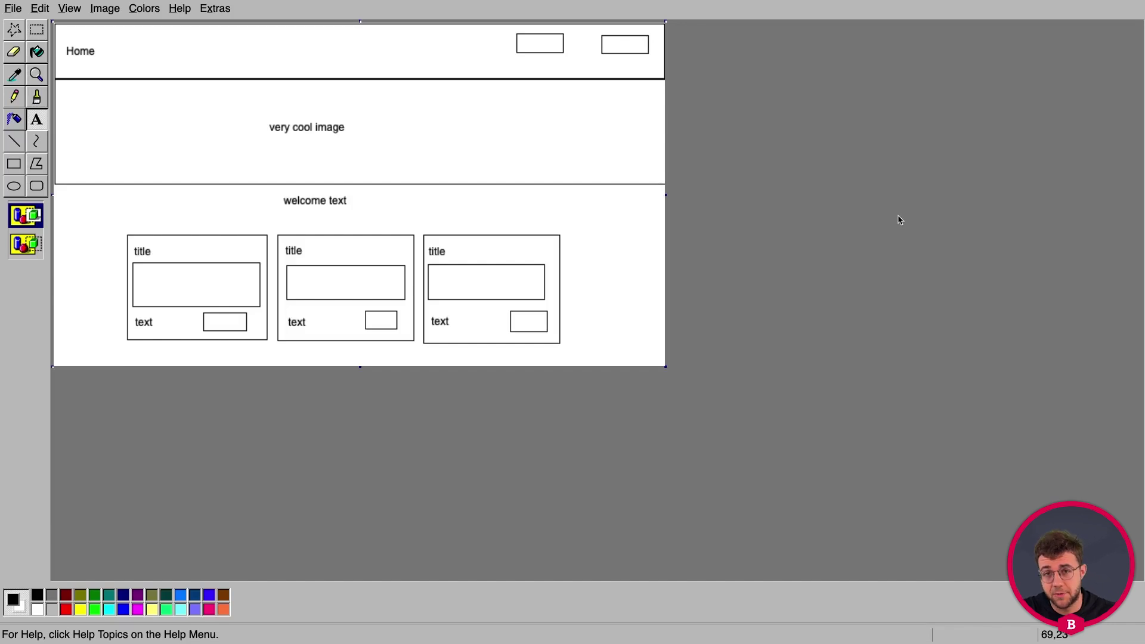
Step: Return to the page builder and add a Navigation Bar component to the empty home page
{"action": "key", "text": "ctrl+Left"}
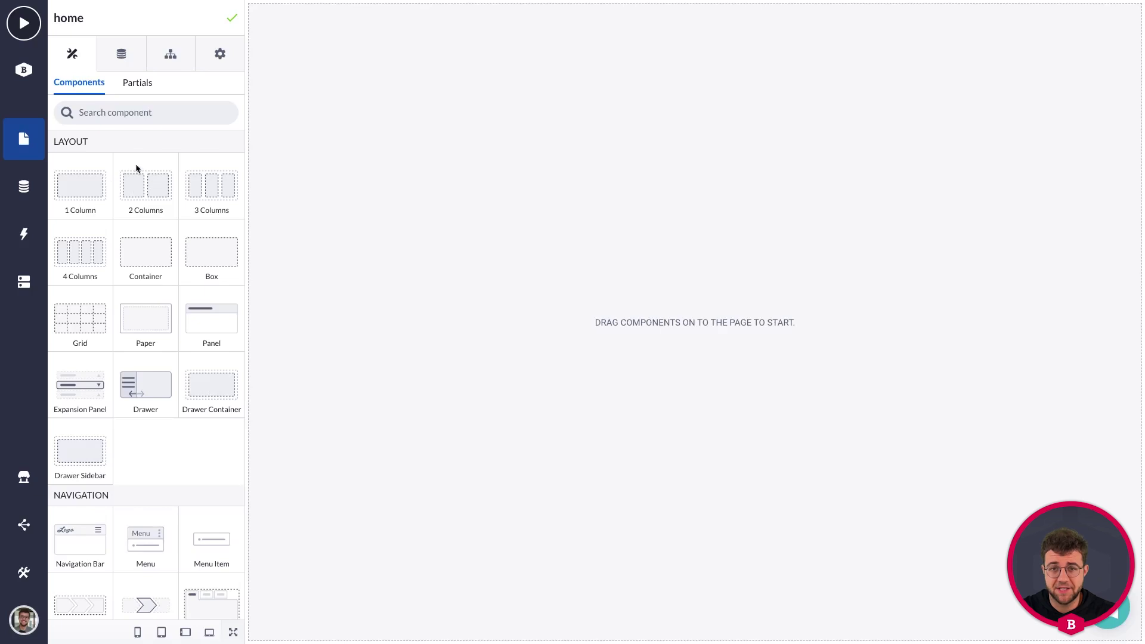
{"action": "scroll", "coordinate": [136, 169], "scroll_direction": "down", "scroll_amount": 5}
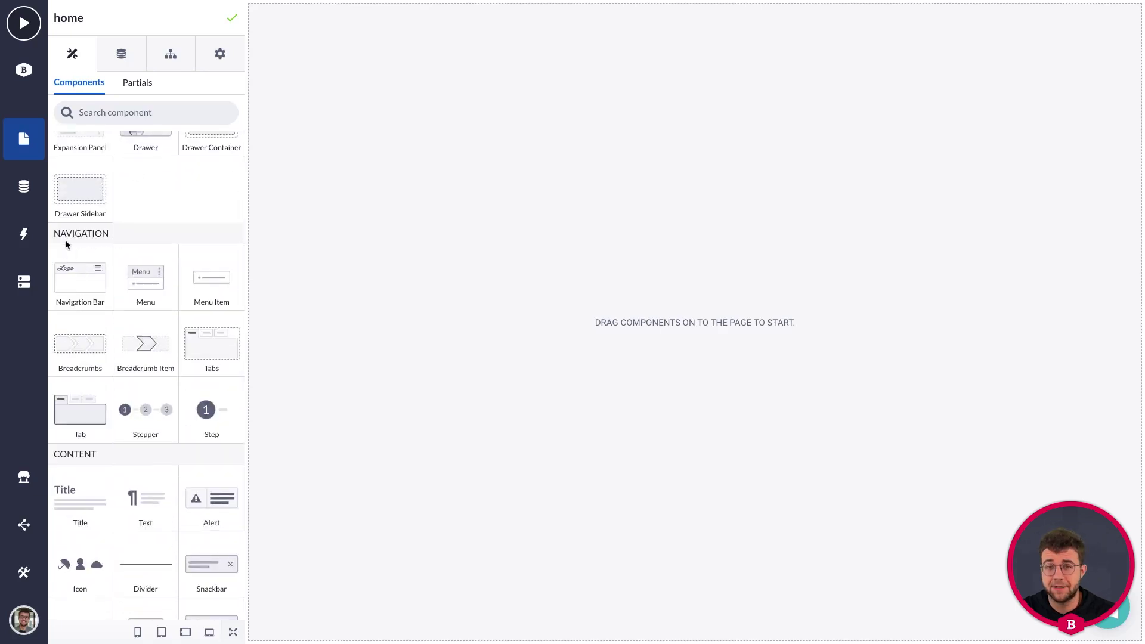
{"action": "left_click_drag", "start_coordinate": [84, 284], "coordinate": [480, 360]}
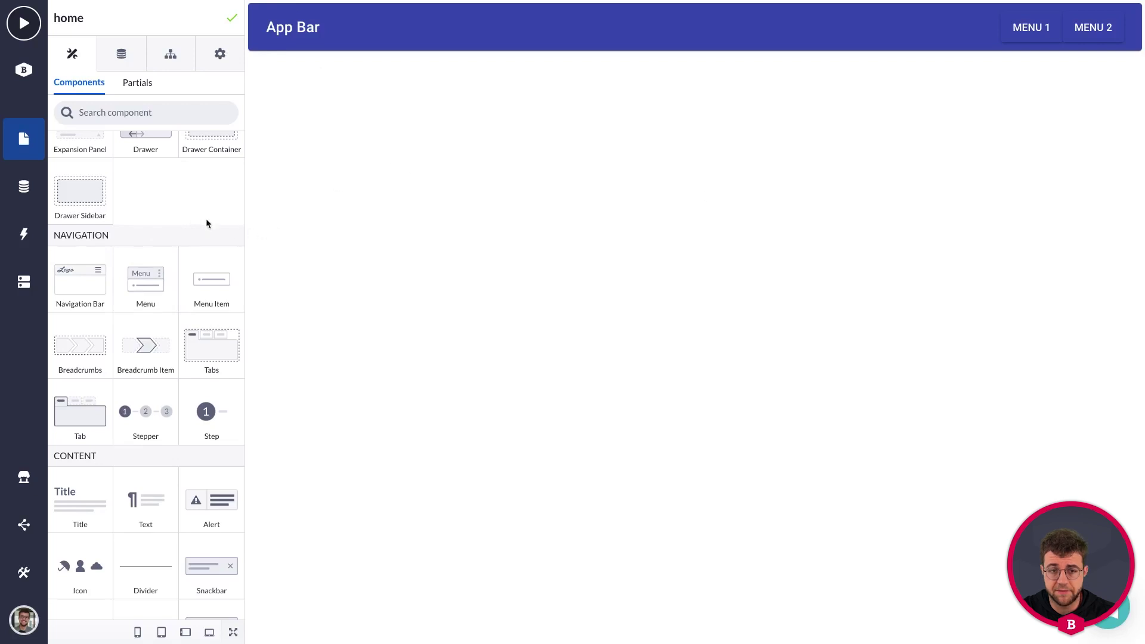
Step: Try to place a Media component directly on the page below the app bar
{"action": "scroll", "coordinate": [176, 199], "scroll_direction": "down", "scroll_amount": 4}
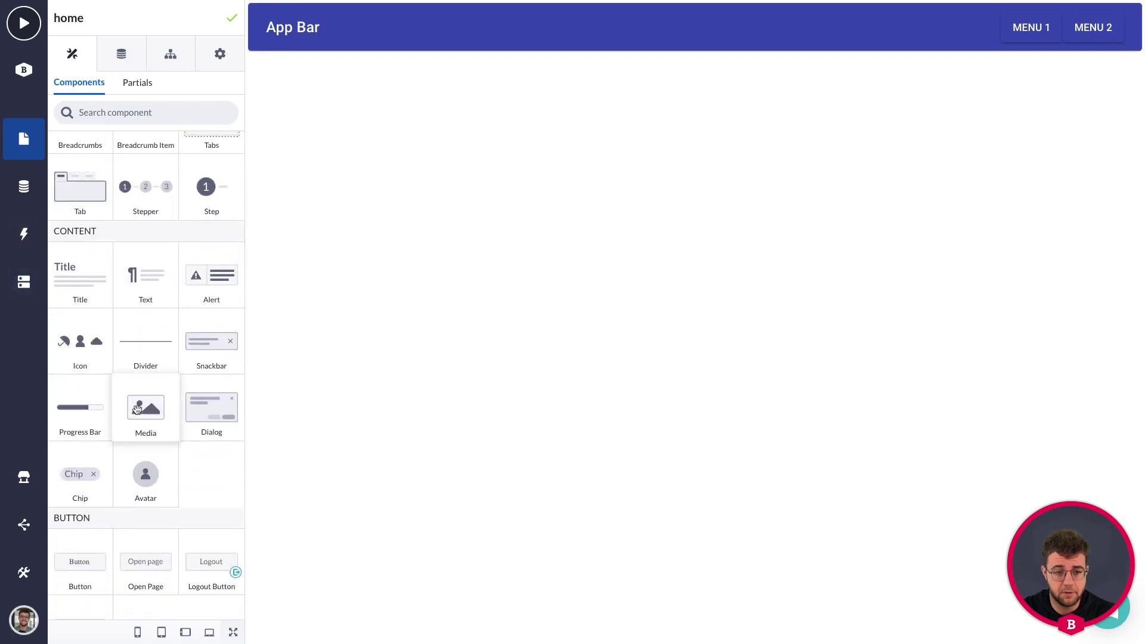
{"action": "left_click_drag", "start_coordinate": [137, 409], "coordinate": [626, 409]}
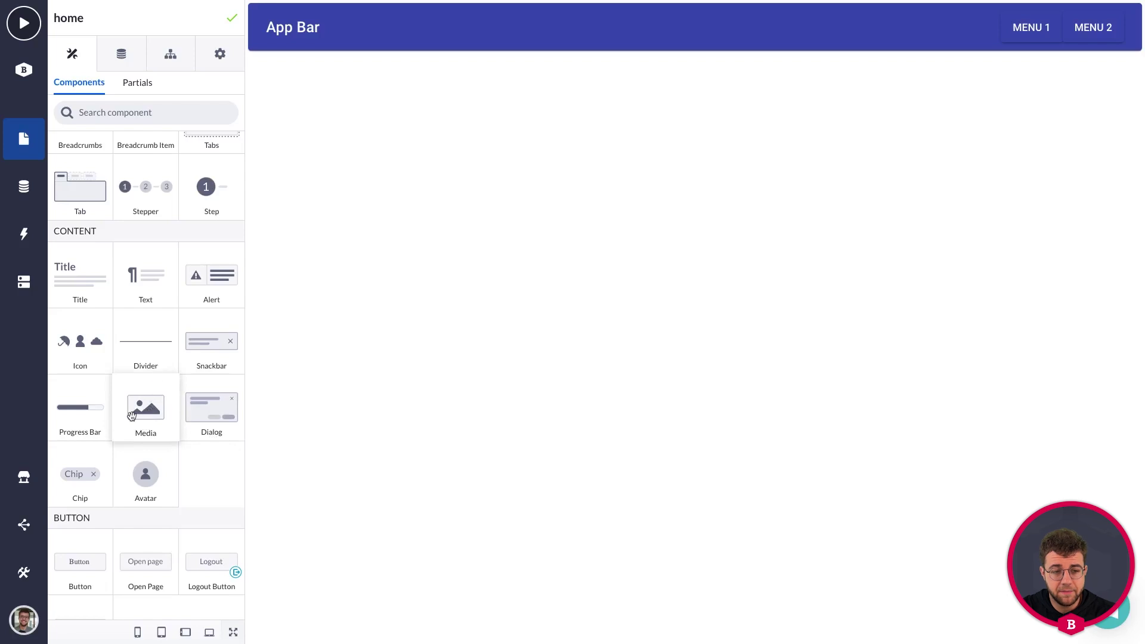
Step: Add a 1 Column layout component to the page below the app bar
{"action": "scroll", "coordinate": [135, 411], "scroll_direction": "up", "scroll_amount": 8}
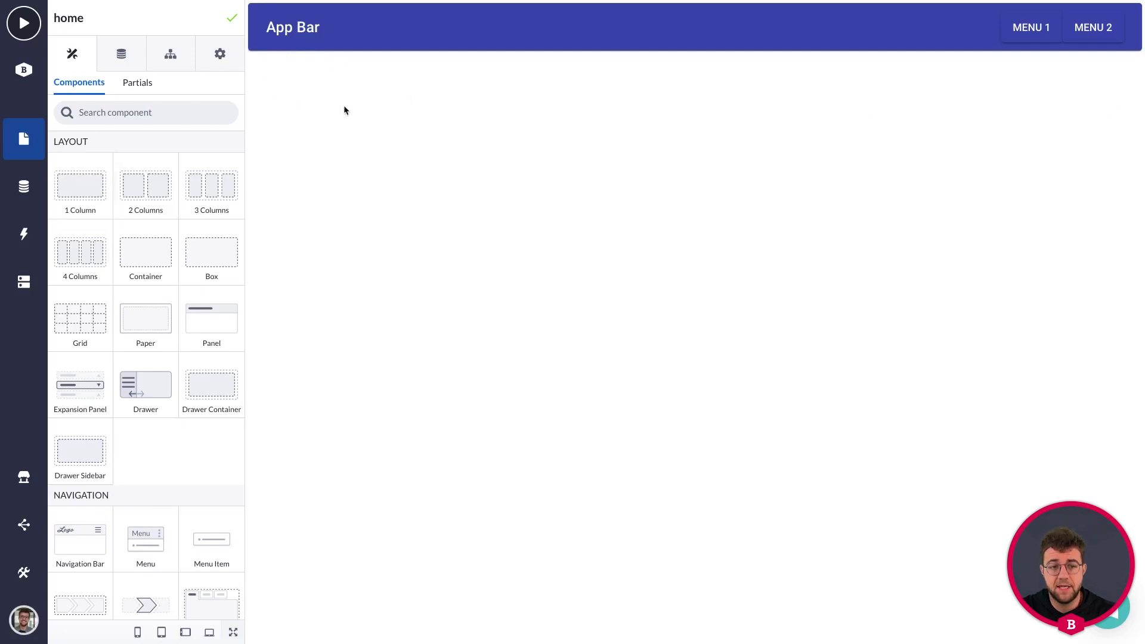
{"action": "left_click", "coordinate": [390, 30]}
{"action": "left_click", "coordinate": [75, 57]}
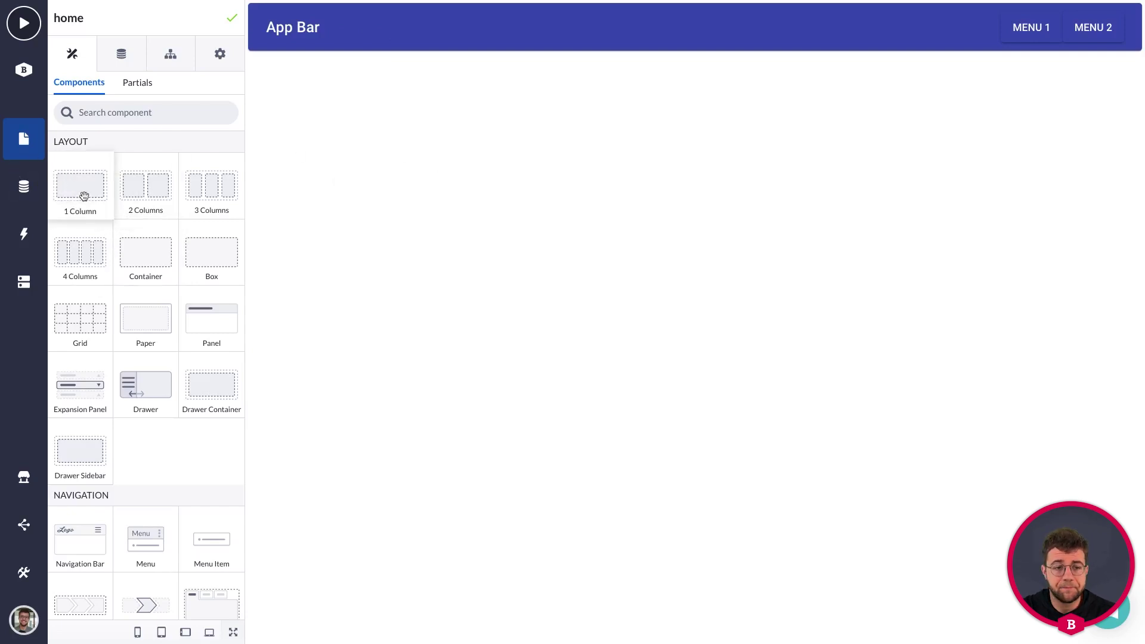
{"action": "left_click_drag", "start_coordinate": [81, 188], "coordinate": [420, 243]}
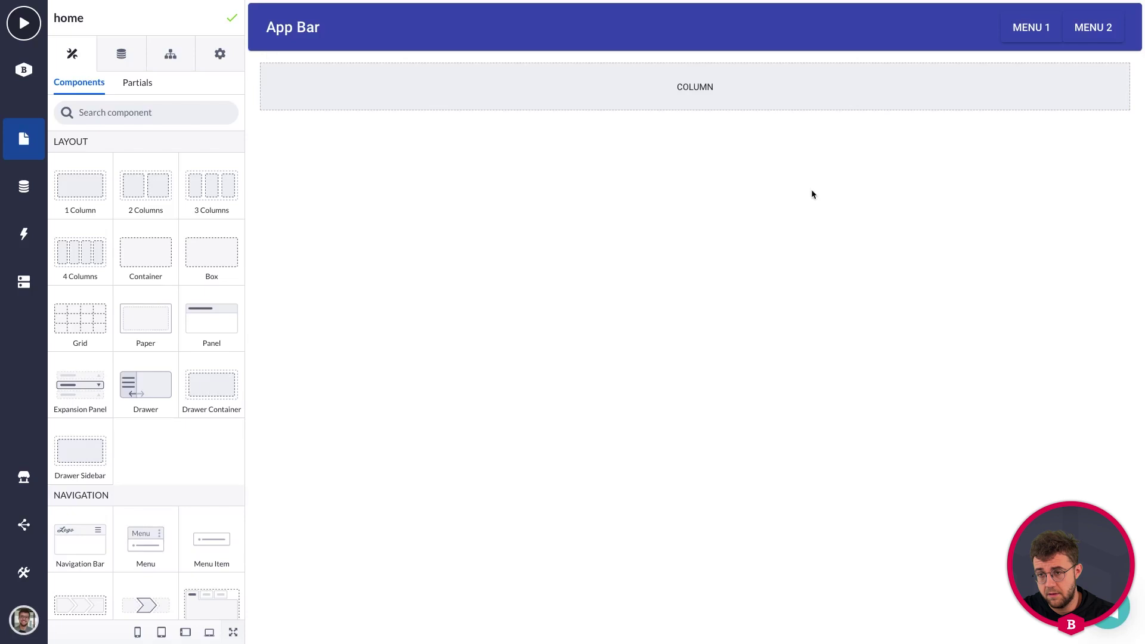
Step: Place a 2 Columns row below the single column and delete that row again
{"action": "left_click_drag", "start_coordinate": [143, 181], "coordinate": [417, 230]}
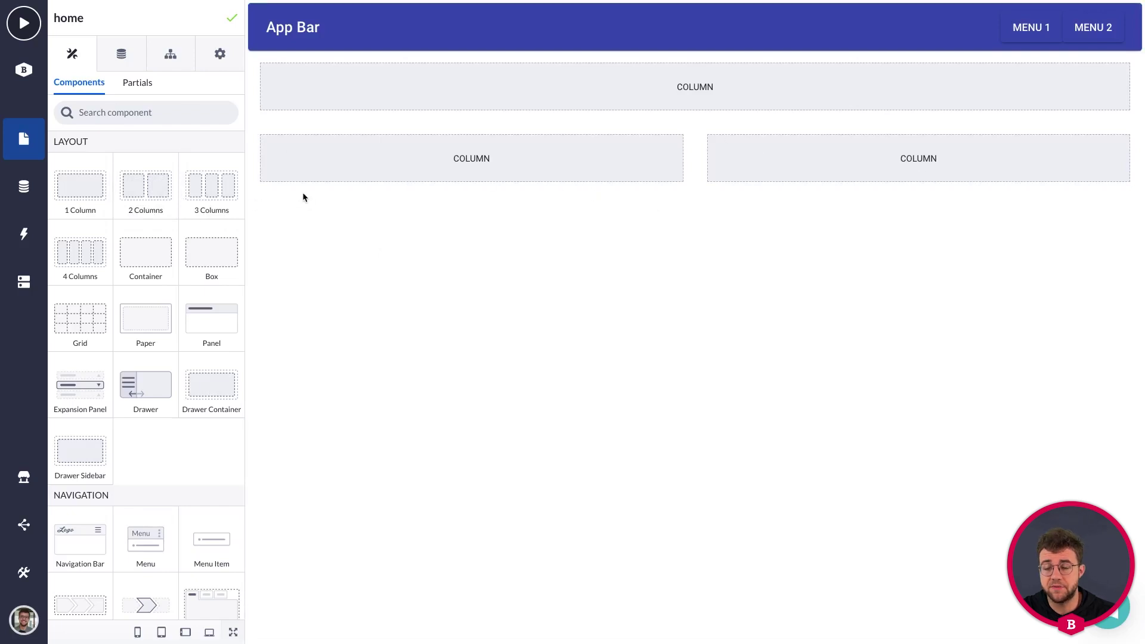
{"action": "left_click", "coordinate": [293, 128]}
{"action": "left_click", "coordinate": [297, 115]}
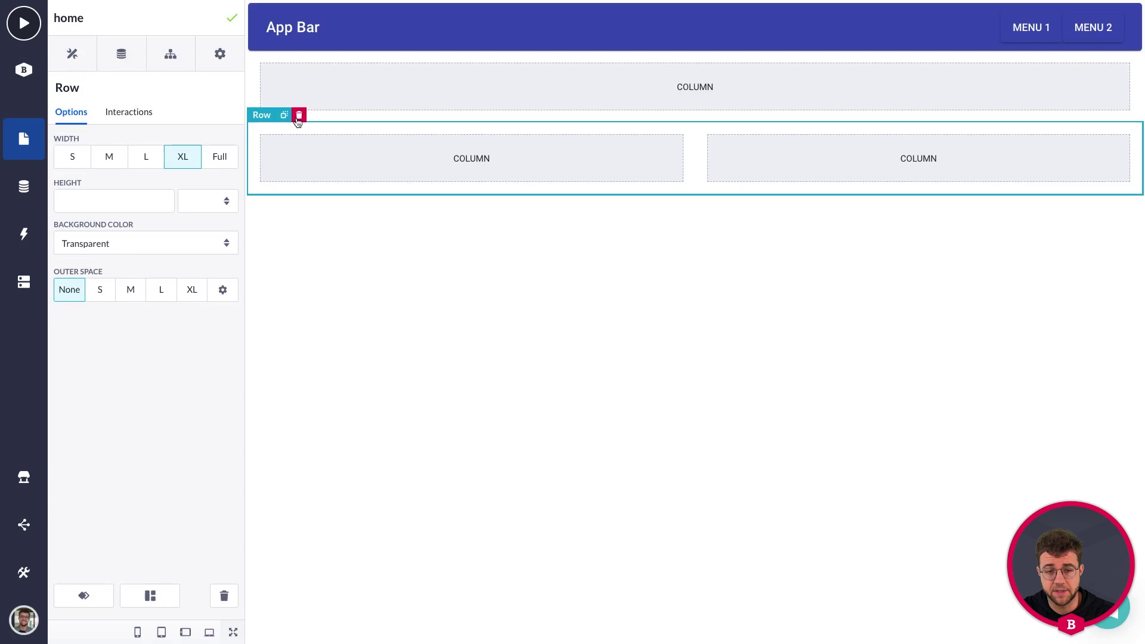
{"action": "left_click", "coordinate": [299, 116]}
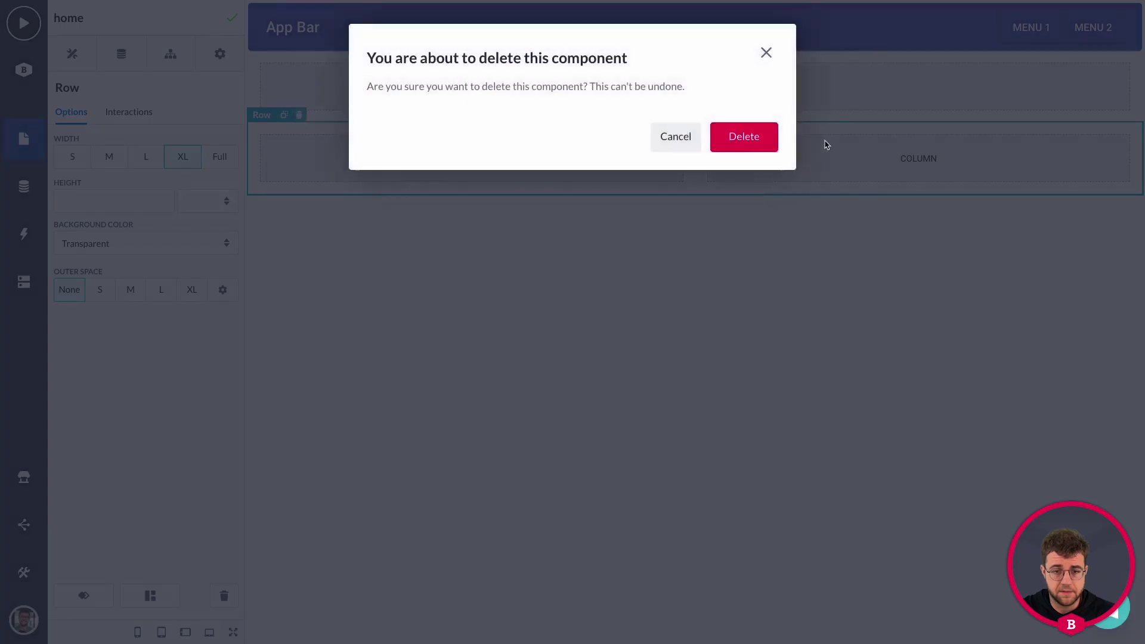
{"action": "left_click", "coordinate": [756, 146]}
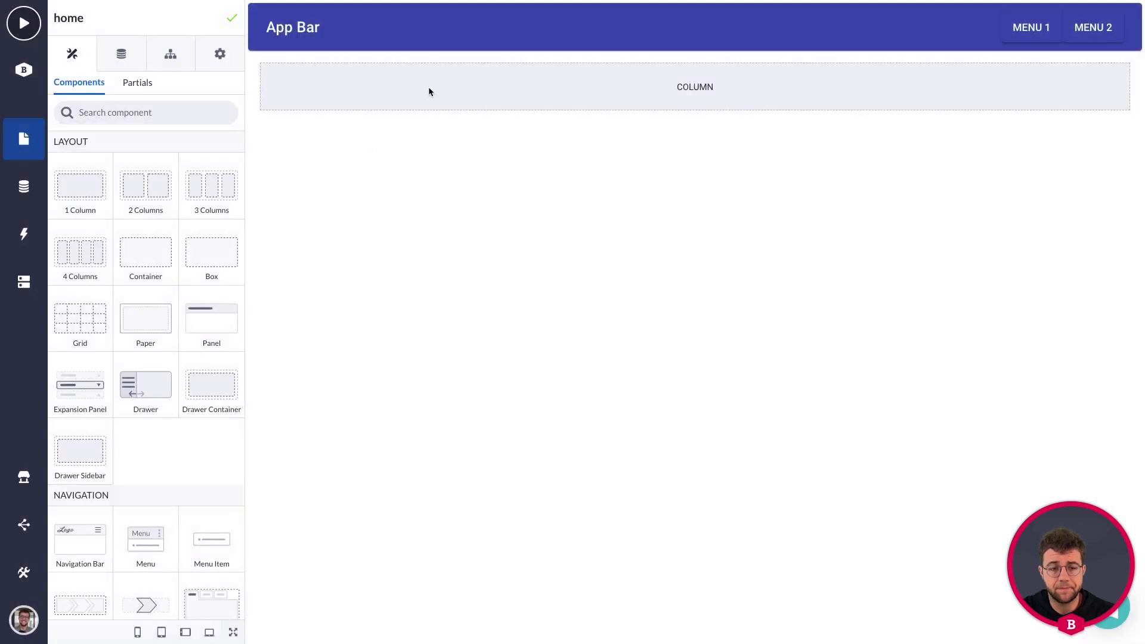
Step: Insert a Media component into the column below the app bar
{"action": "scroll", "coordinate": [142, 233], "scroll_direction": "down", "scroll_amount": 6}
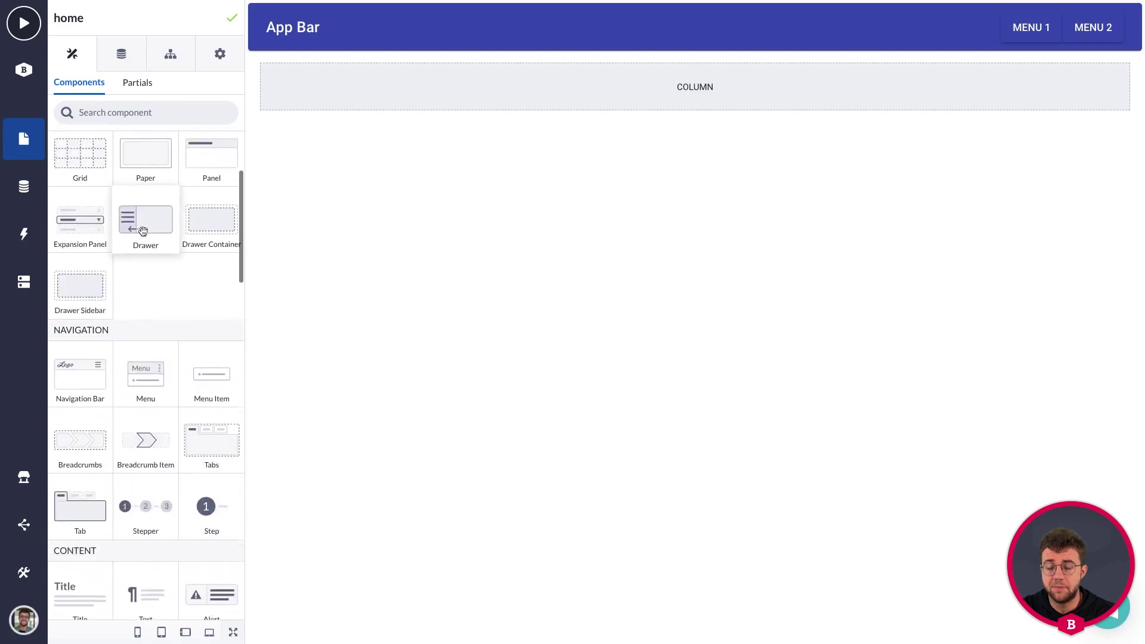
{"action": "scroll", "coordinate": [143, 232], "scroll_direction": "down", "scroll_amount": 4}
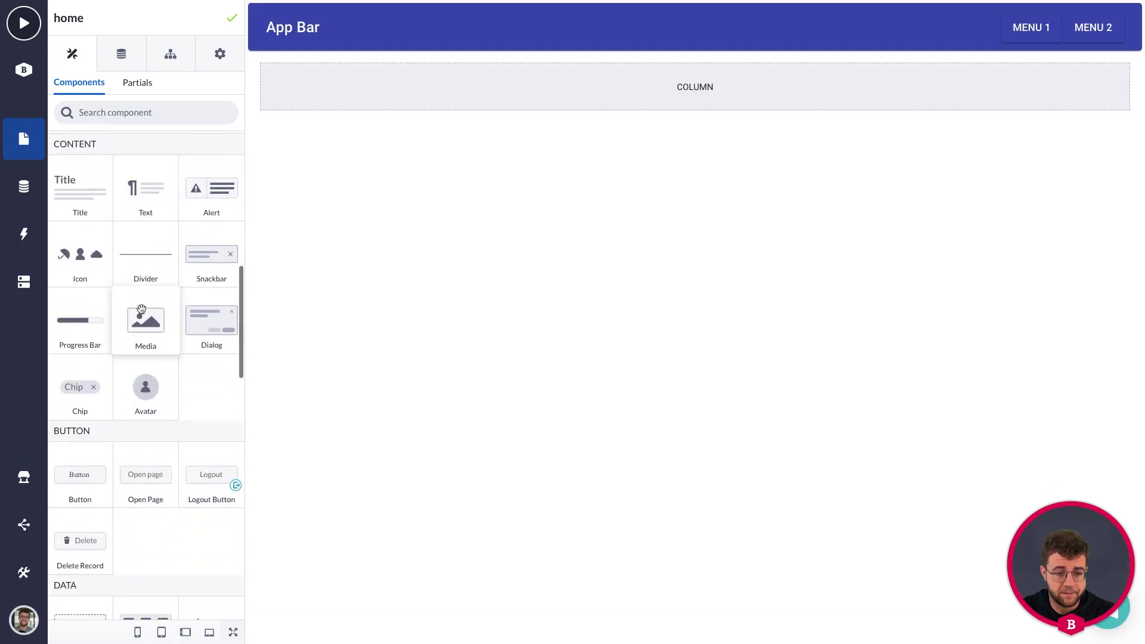
{"action": "left_click_drag", "start_coordinate": [137, 323], "coordinate": [399, 92]}
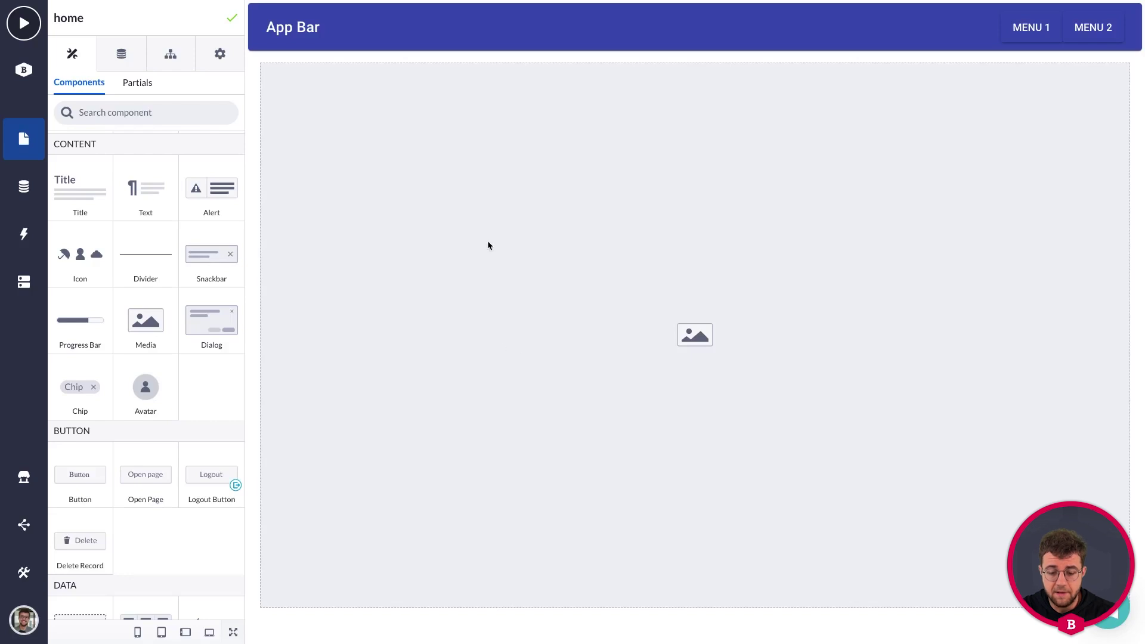
{"action": "left_click", "coordinate": [390, 124]}
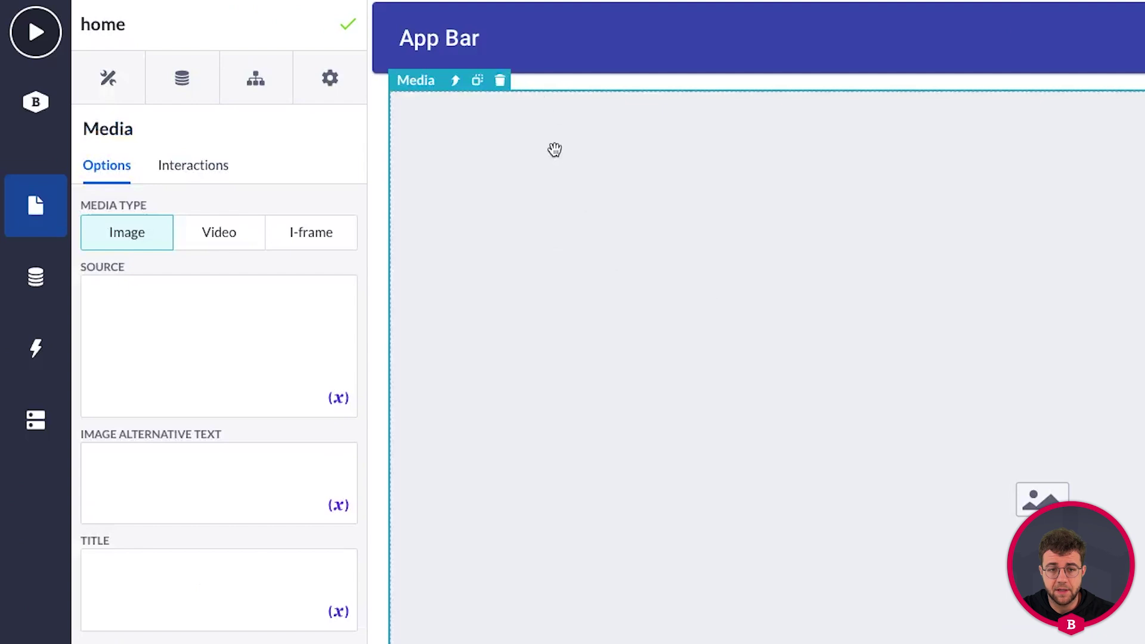
{"action": "left_click", "coordinate": [215, 291]}
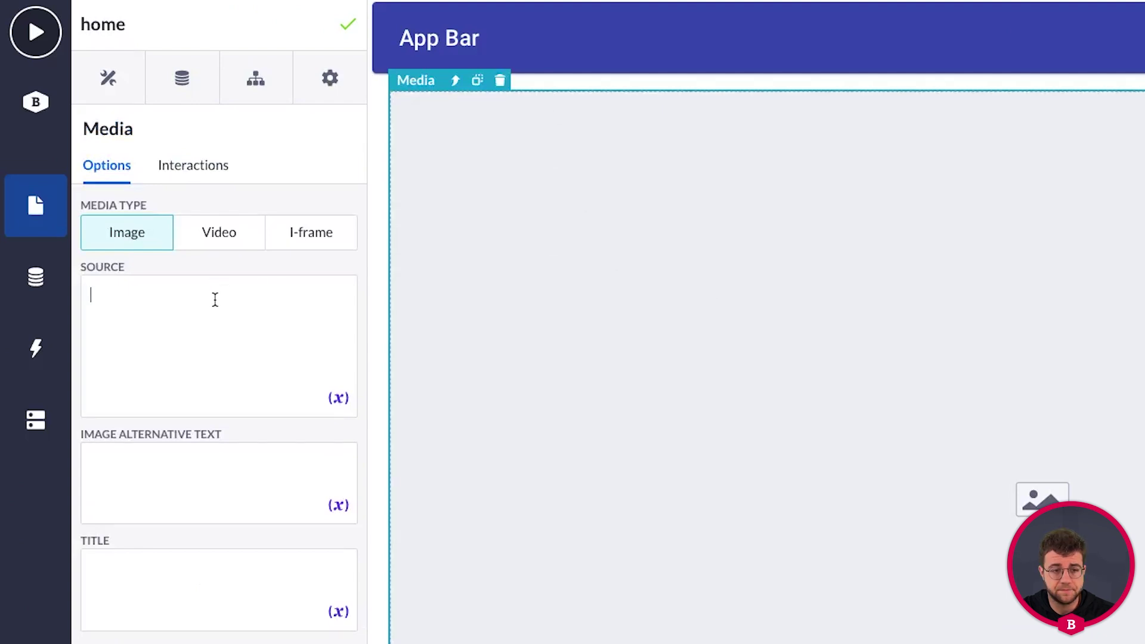
{"action": "right_click", "coordinate": [112, 294]}
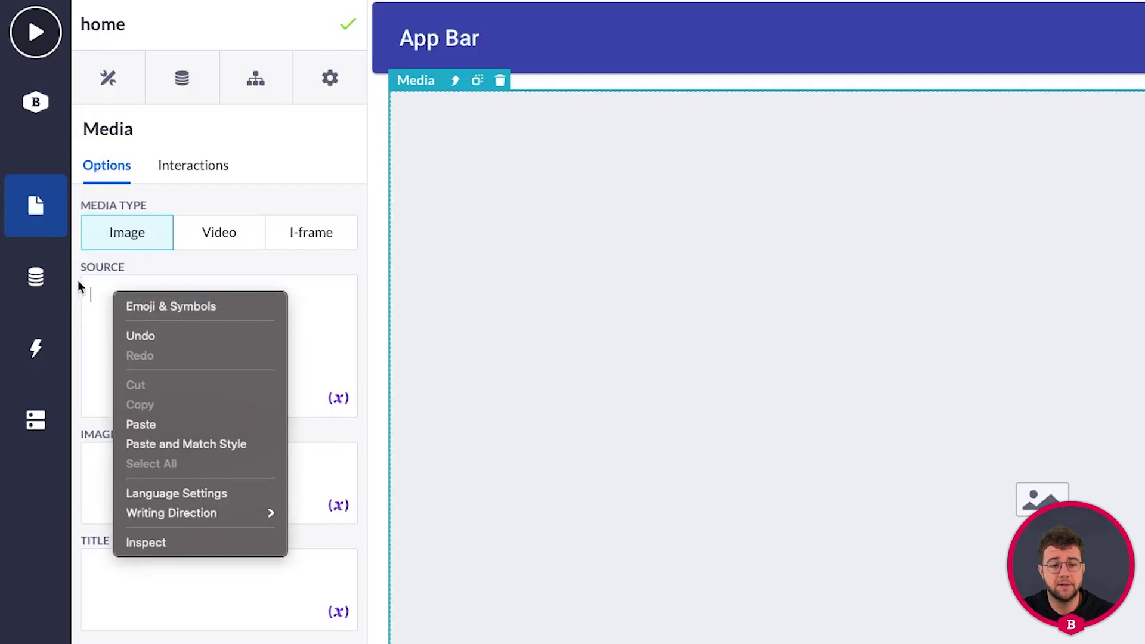
{"action": "left_click", "coordinate": [153, 425]}
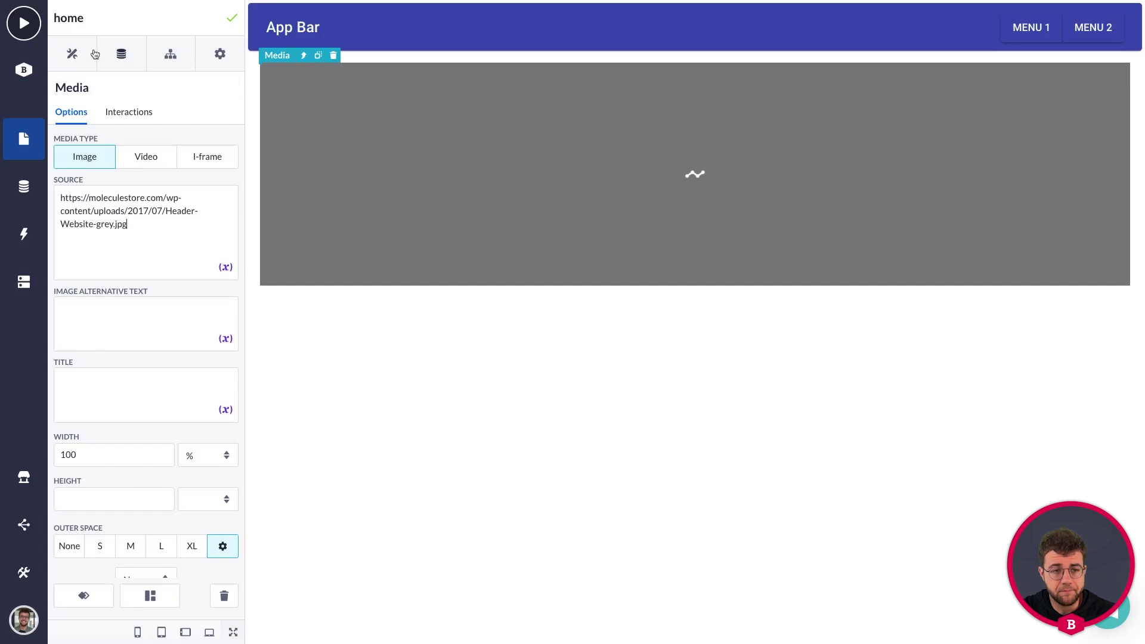
Step: Add a 1 Column layout below the header image and place a Text component inside it
{"action": "left_click", "coordinate": [72, 52]}
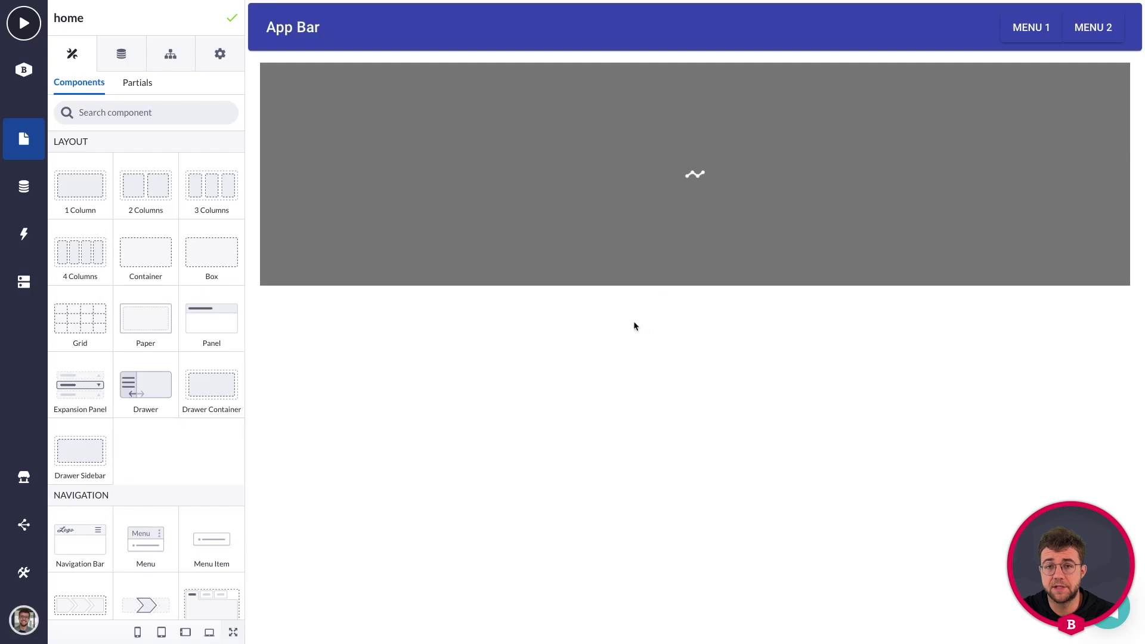
{"action": "left_click_drag", "start_coordinate": [82, 196], "coordinate": [426, 333]}
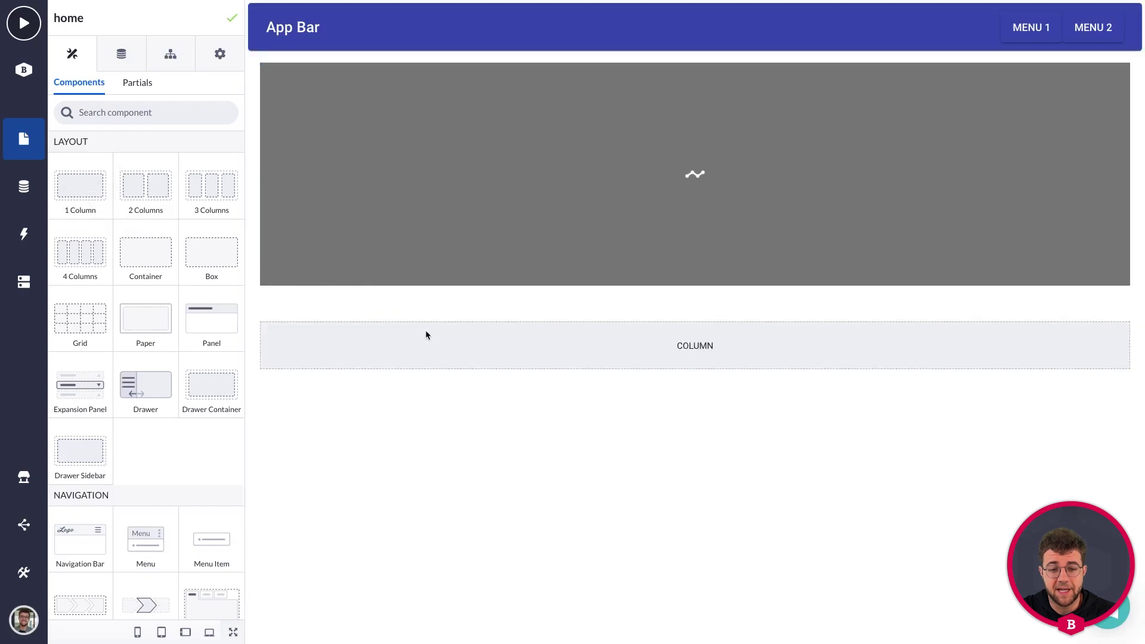
{"action": "scroll", "coordinate": [122, 308], "scroll_direction": "down", "scroll_amount": 3}
{"action": "scroll", "coordinate": [122, 309], "scroll_direction": "down", "scroll_amount": 3}
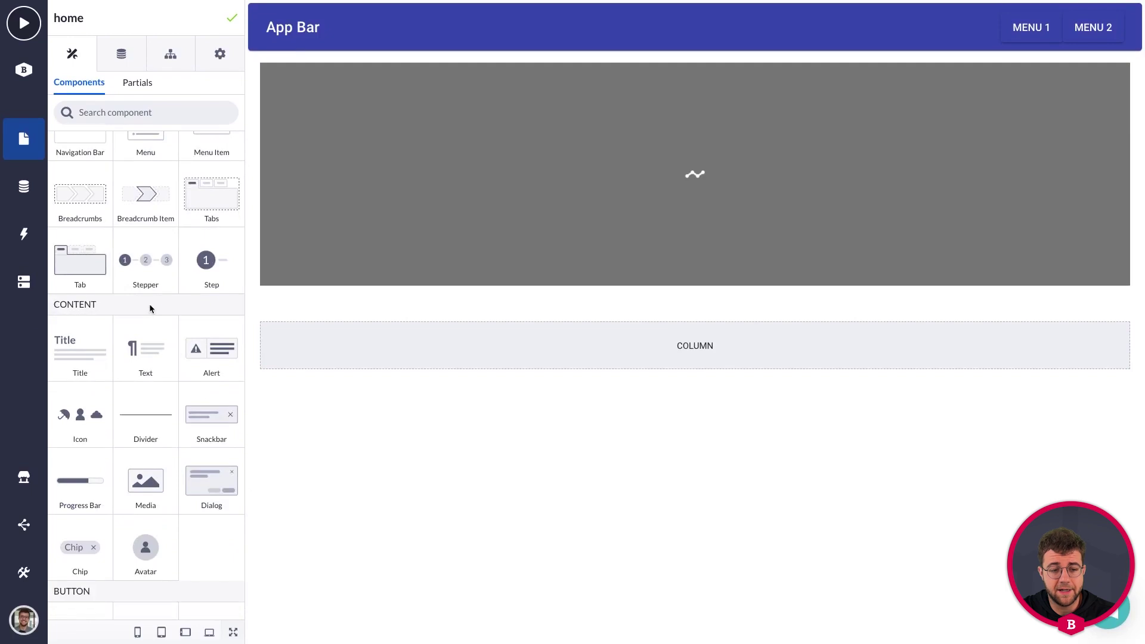
{"action": "left_click_drag", "start_coordinate": [131, 348], "coordinate": [343, 347]}
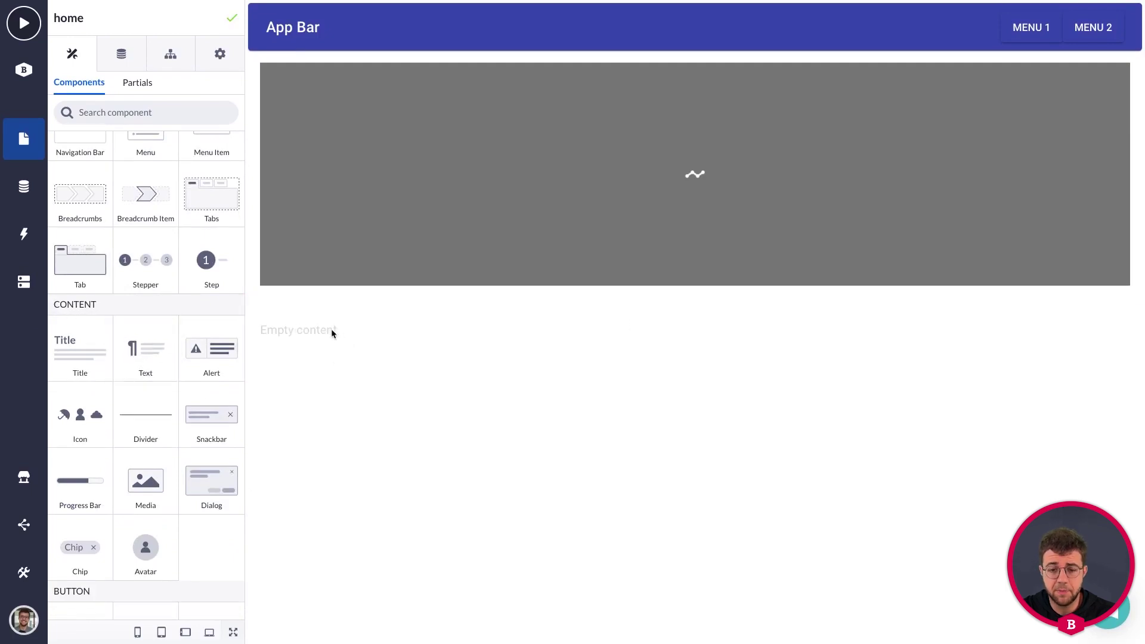
Step: Set the content of the Text component below the image to "Hello User, welcome to my website!"
{"action": "left_click", "coordinate": [331, 330]}
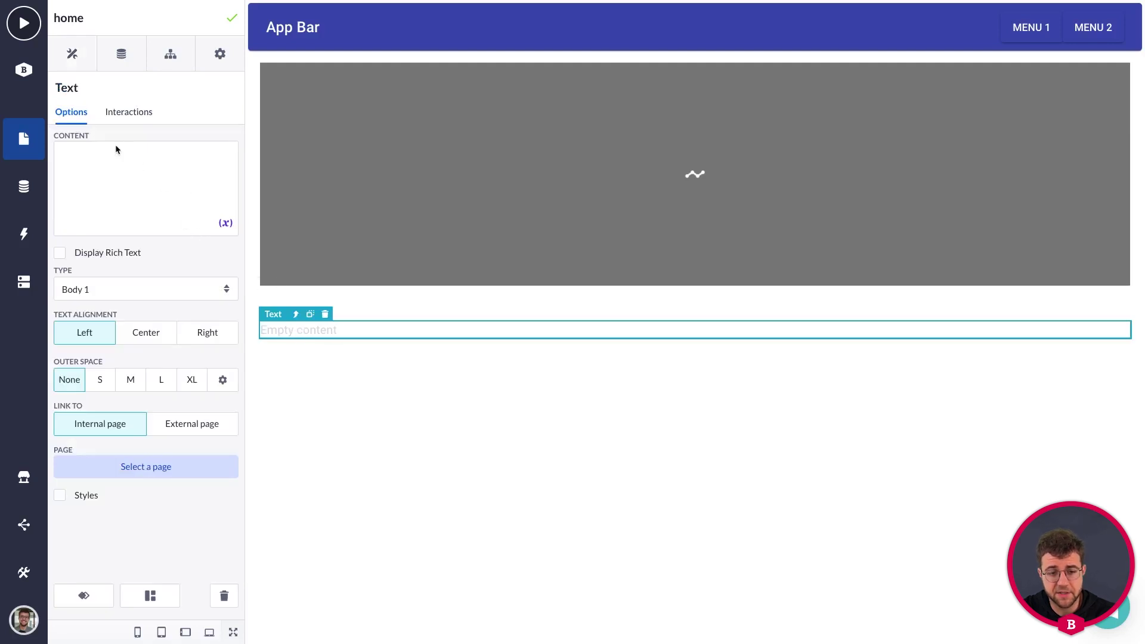
{"action": "left_click", "coordinate": [102, 153]}
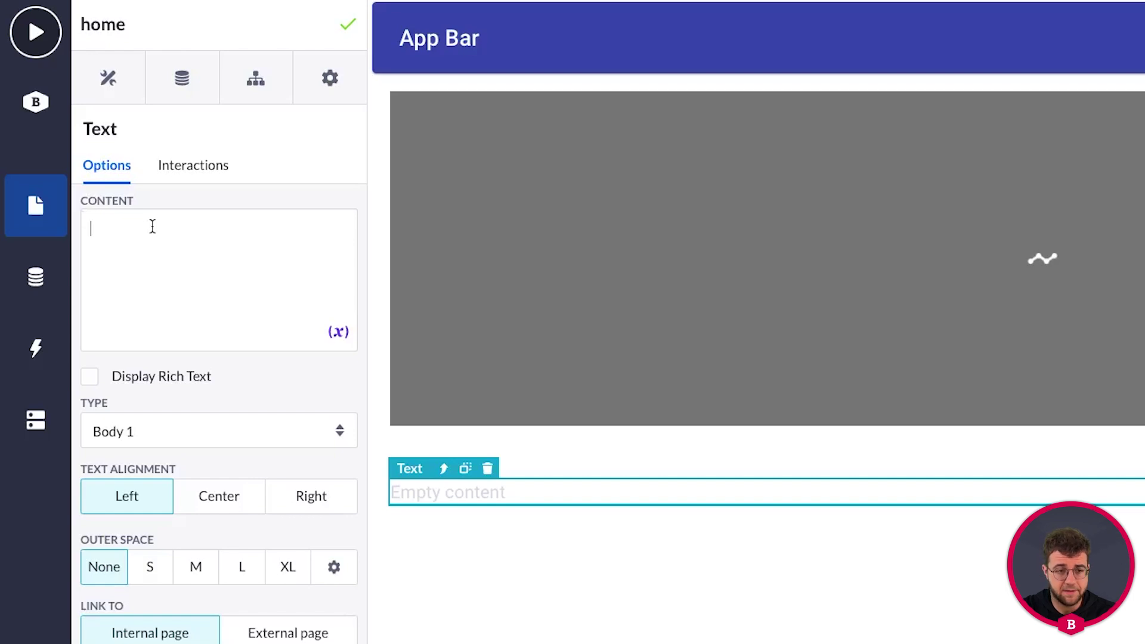
{"action": "type", "text": "Hello "}
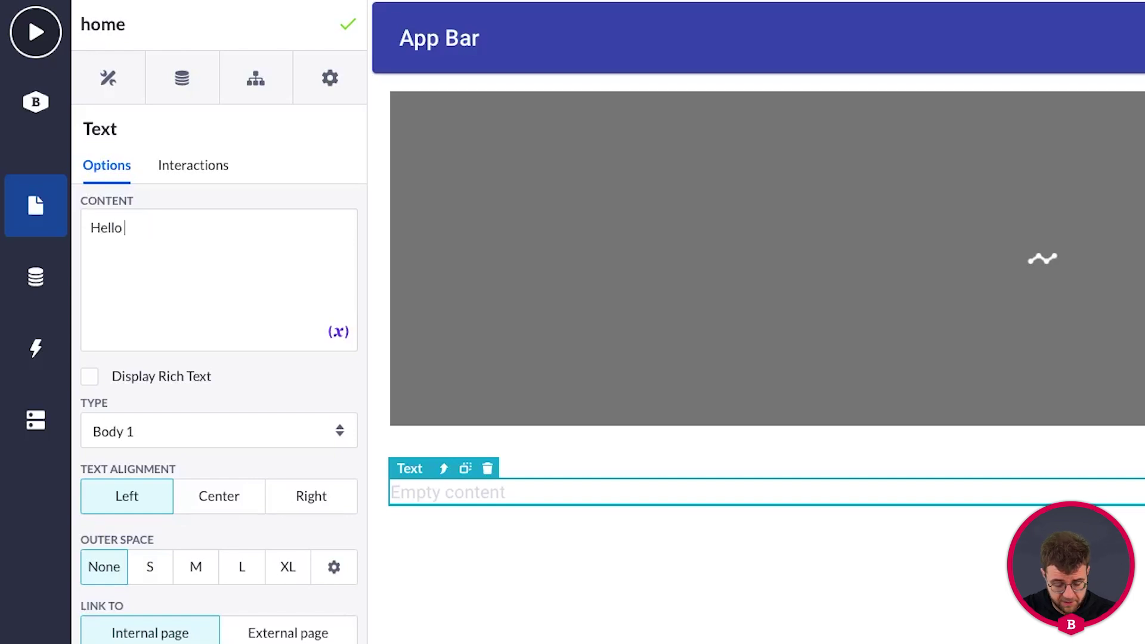
{"action": "type", "text": "User, welcome to m"}
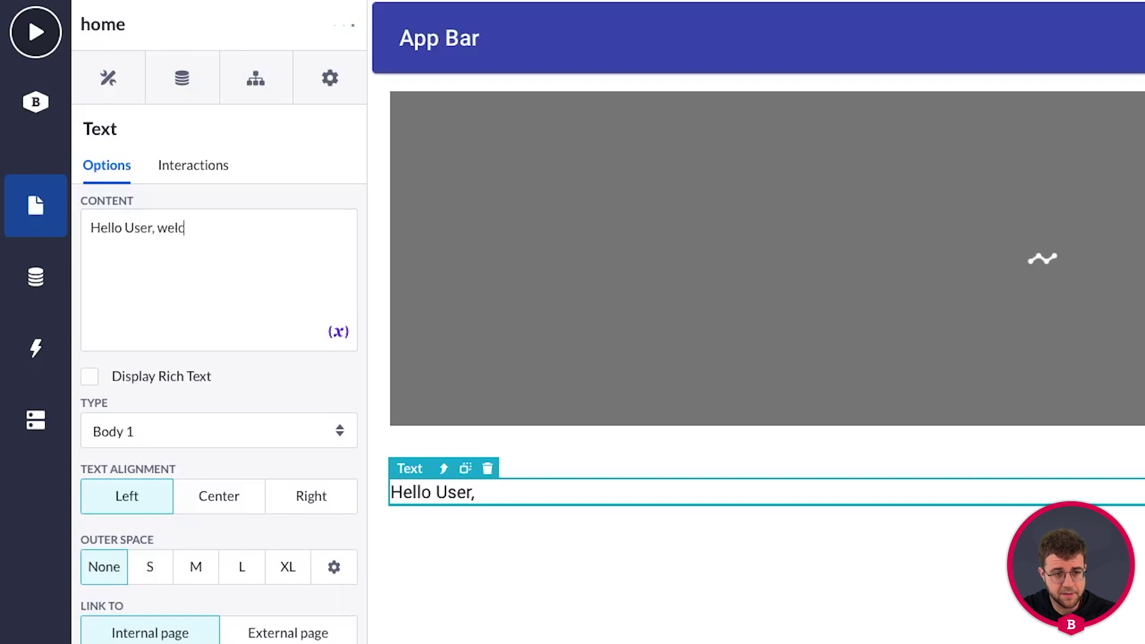
{"action": "type", "text": "y "}
{"action": "type", "text": "wenapp"}
{"action": "key", "text": "BackSpace"}
{"action": "key", "text": "BackSpace"}
{"action": "key", "text": "BackSpace"}
{"action": "key", "text": "BackSpace"}
{"action": "type", "text": "bsite!"}
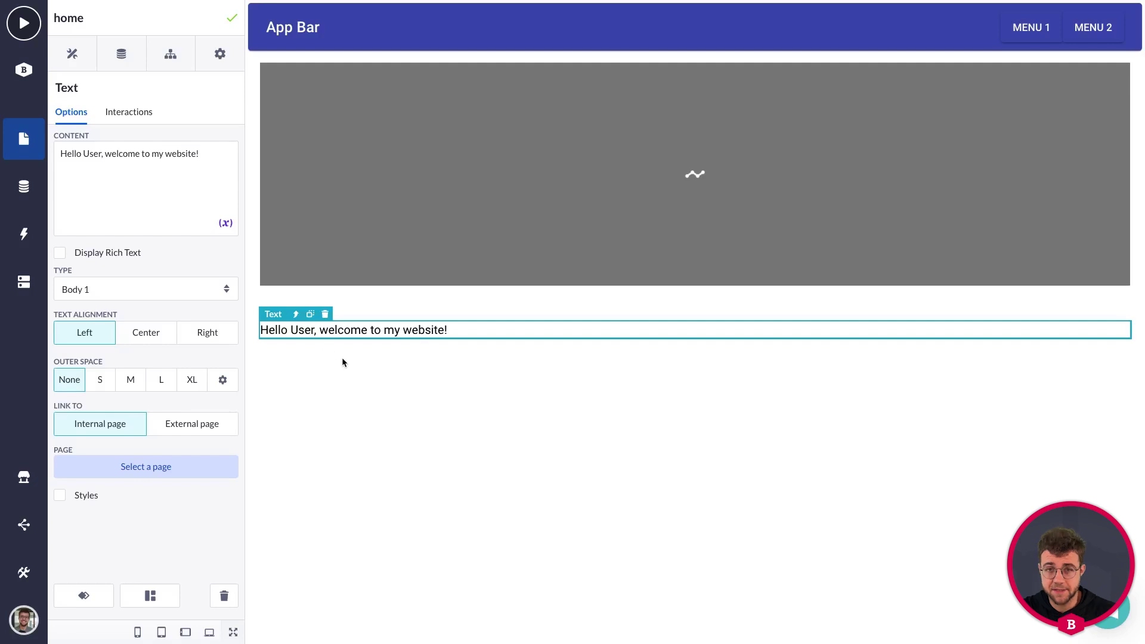
Step: Center-align the "Hello User, welcome to my website!" text below the header image
{"action": "left_click", "coordinate": [367, 353]}
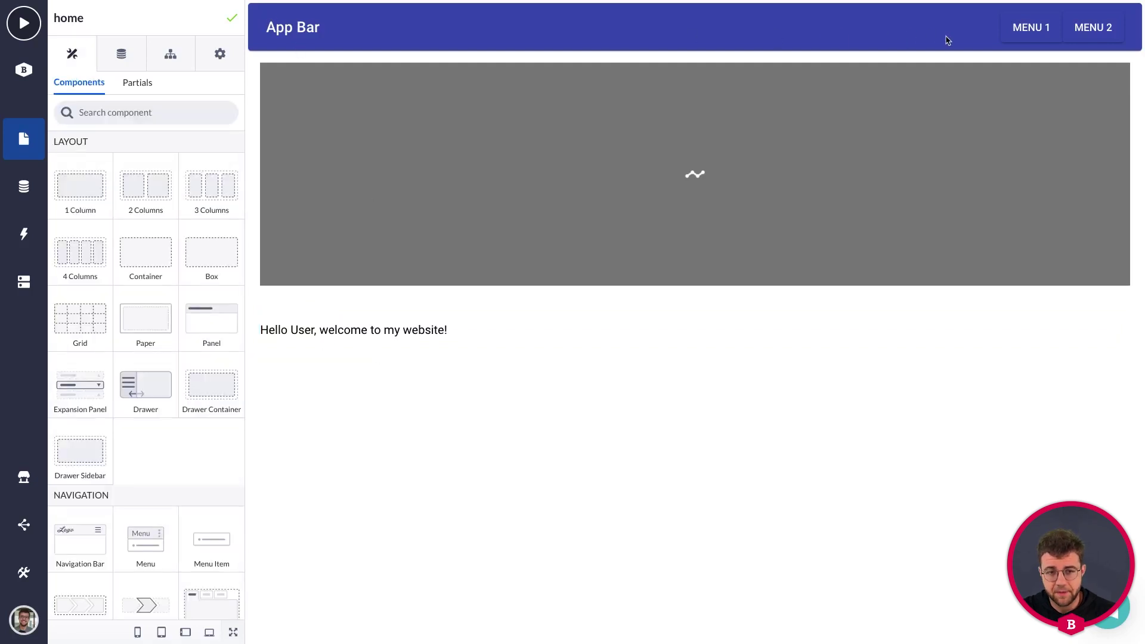
{"action": "left_click", "coordinate": [361, 335]}
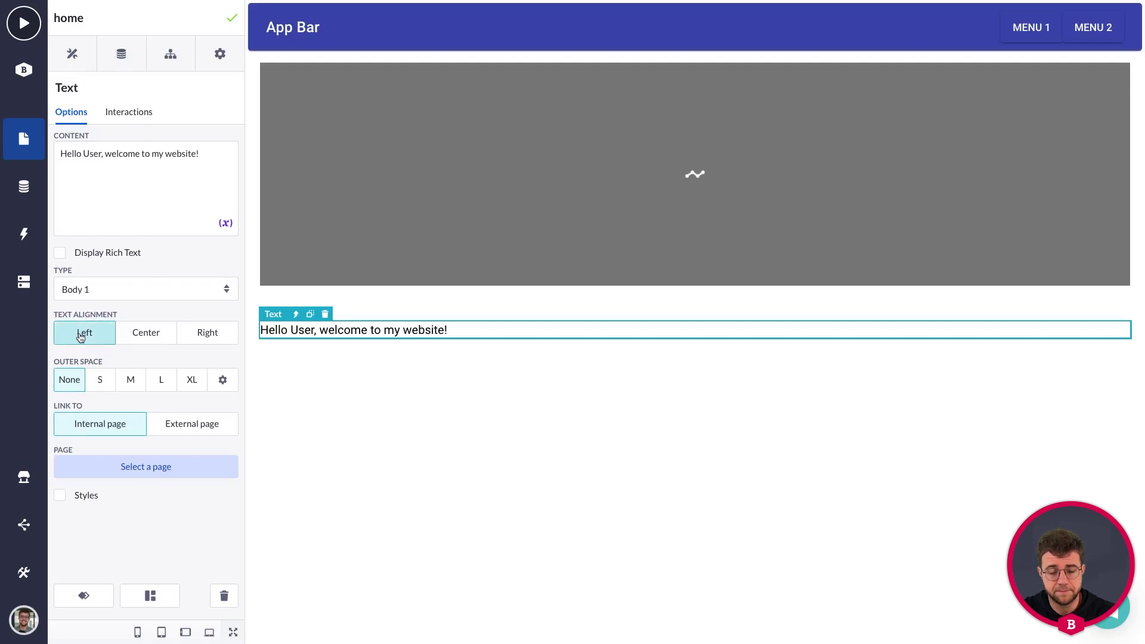
{"action": "left_click", "coordinate": [207, 336]}
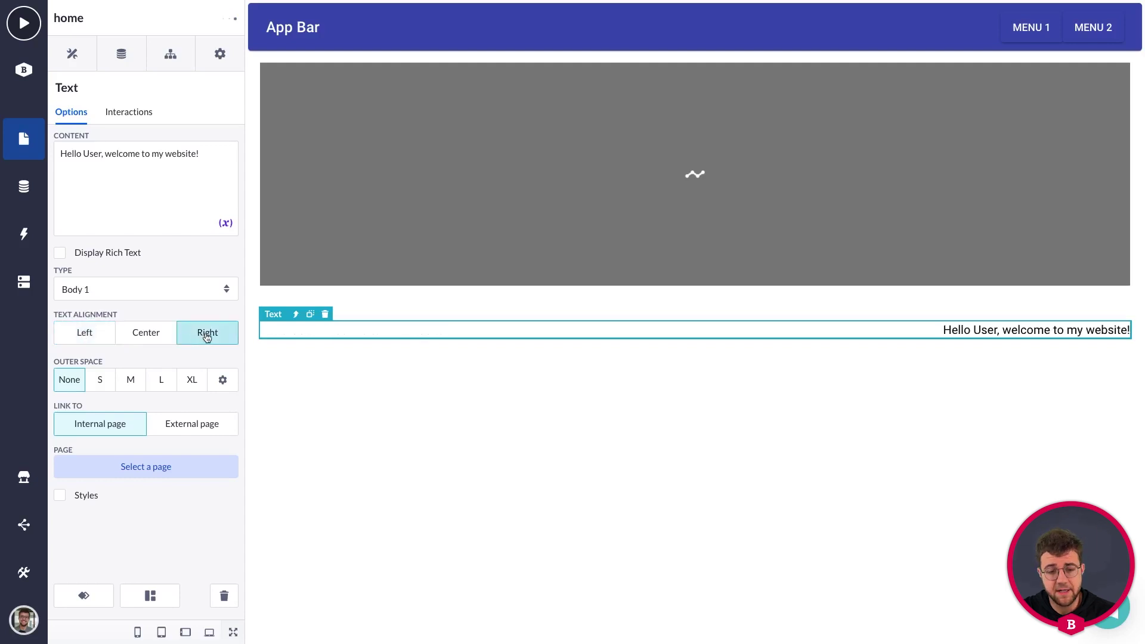
{"action": "left_click", "coordinate": [149, 337]}
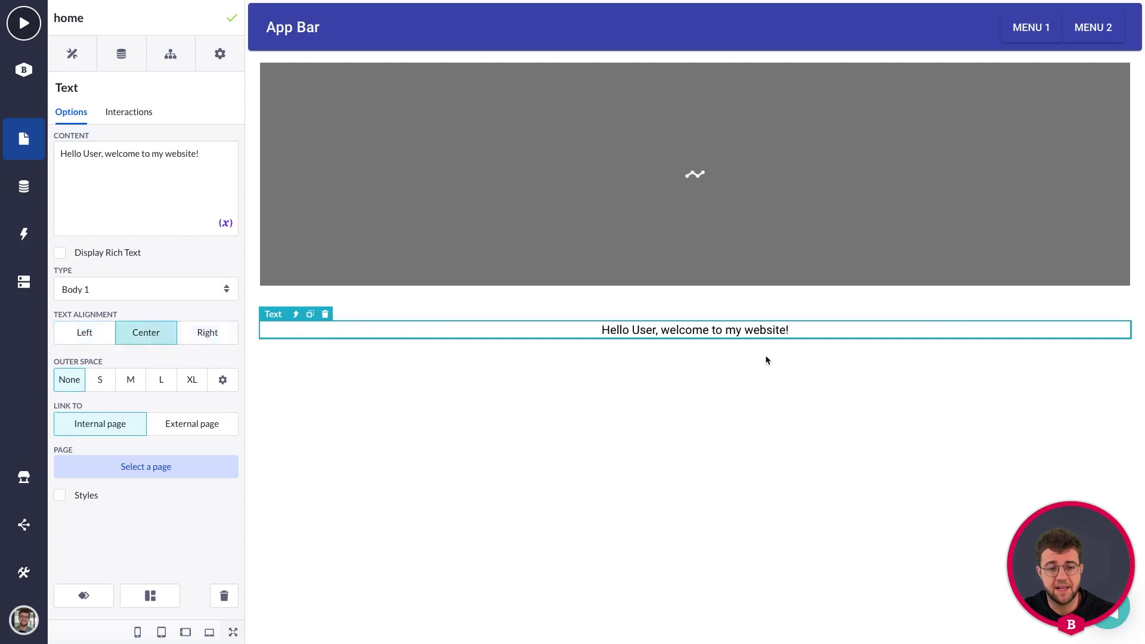
{"action": "left_click", "coordinate": [744, 359]}
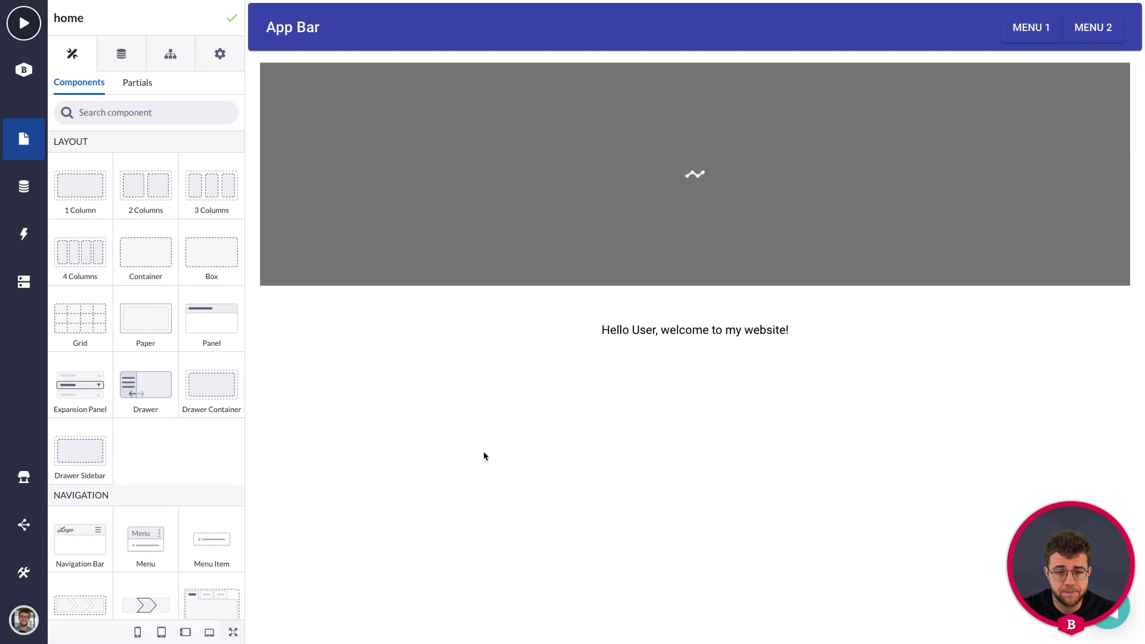
Step: Add a 3 Columns layout below the welcome text and fill its first column with Title, Media, Text and Button components
{"action": "left_click_drag", "start_coordinate": [202, 178], "coordinate": [453, 408]}
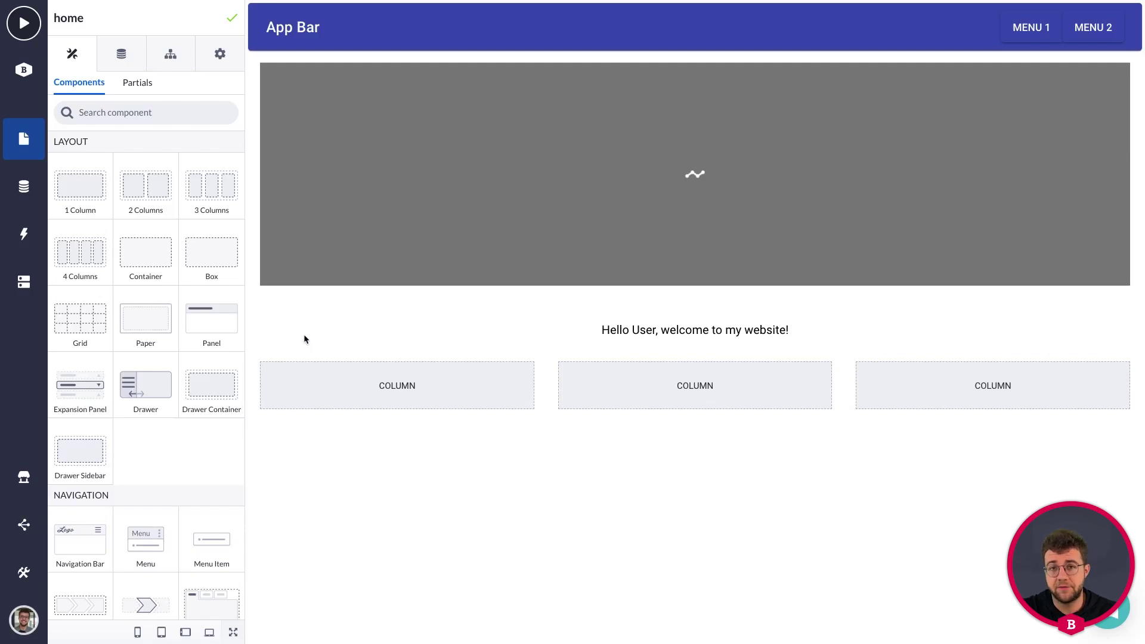
{"action": "scroll", "coordinate": [187, 262], "scroll_direction": "down", "scroll_amount": 8}
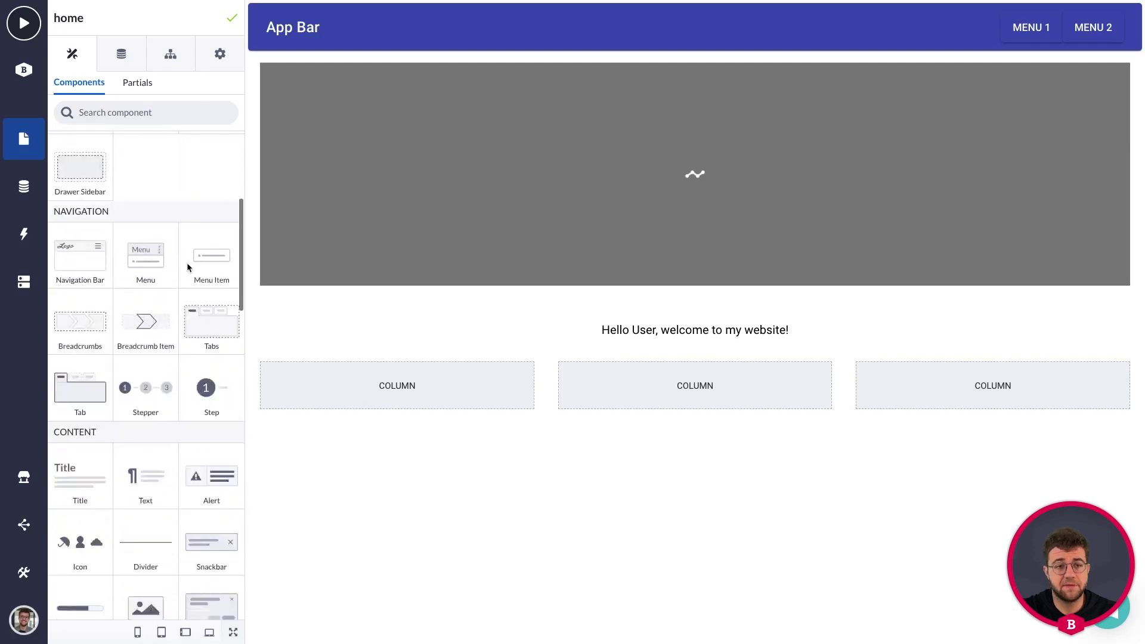
{"action": "left_click_drag", "start_coordinate": [74, 258], "coordinate": [318, 377]}
{"action": "left_click_drag", "start_coordinate": [145, 382], "coordinate": [288, 402]}
{"action": "scroll", "coordinate": [199, 369], "scroll_direction": "down", "scroll_amount": 3}
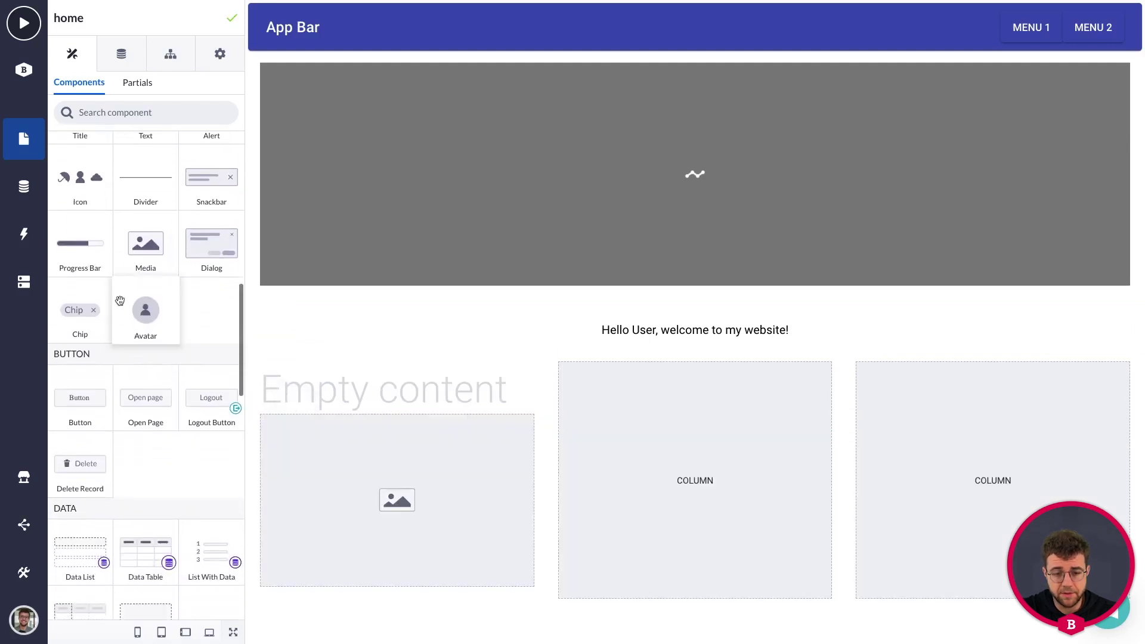
{"action": "scroll", "coordinate": [119, 298], "scroll_direction": "up", "scroll_amount": 1}
{"action": "left_click_drag", "start_coordinate": [137, 155], "coordinate": [456, 562]}
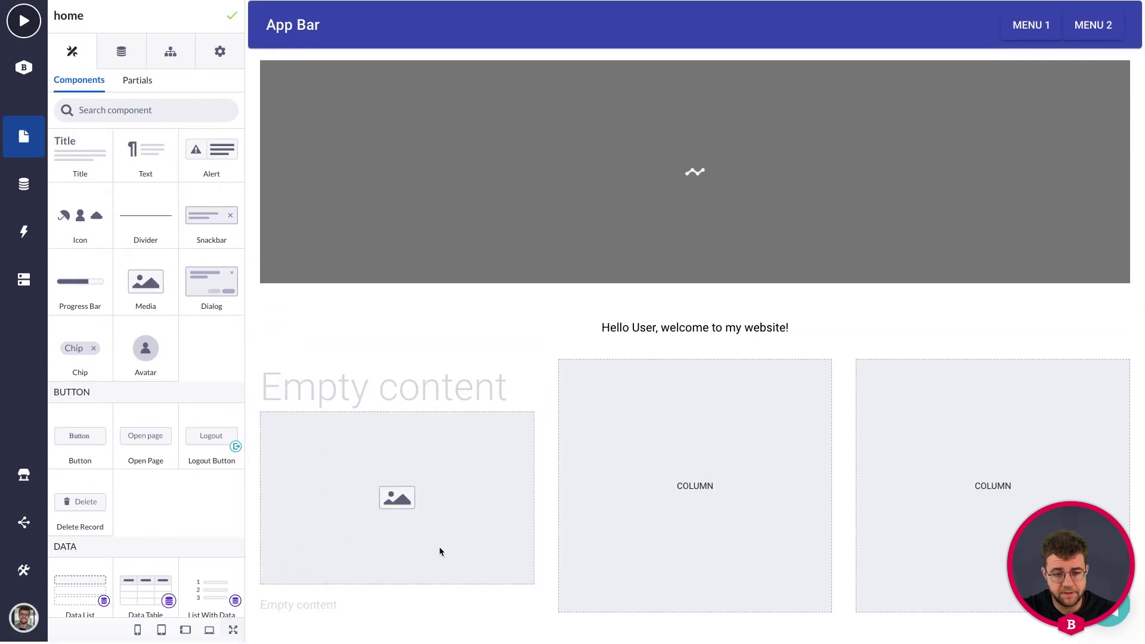
{"action": "scroll", "coordinate": [119, 388], "scroll_direction": "down", "scroll_amount": 1}
{"action": "left_click_drag", "start_coordinate": [80, 403], "coordinate": [385, 611]}
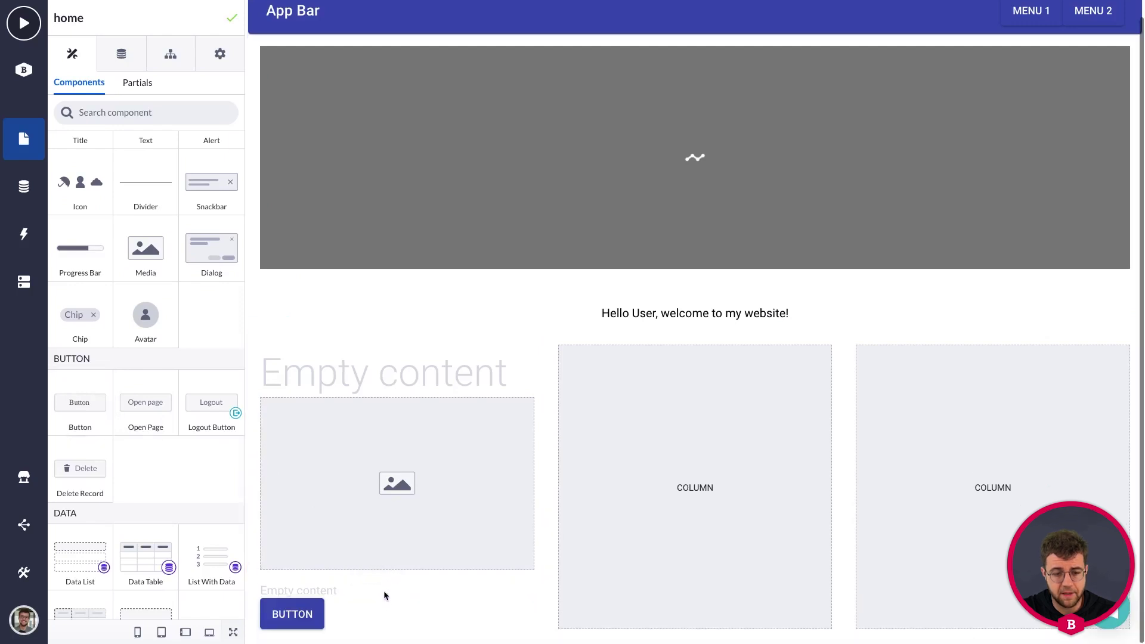
{"action": "left_click", "coordinate": [359, 373]}
{"action": "type", "text": "Project"}
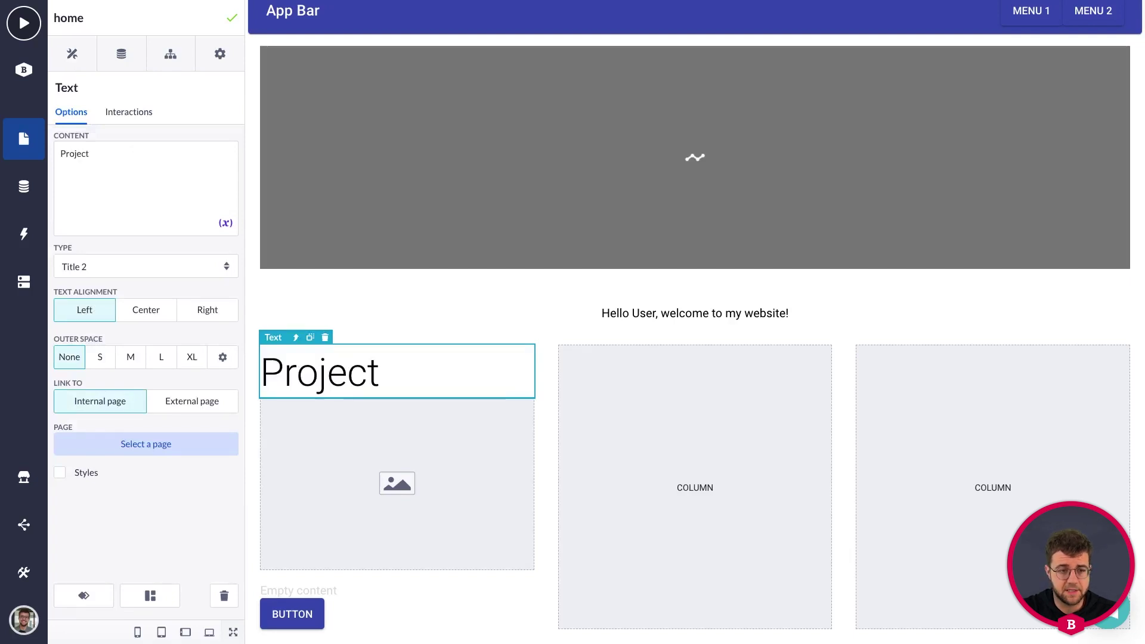
{"action": "left_click", "coordinate": [382, 435]}
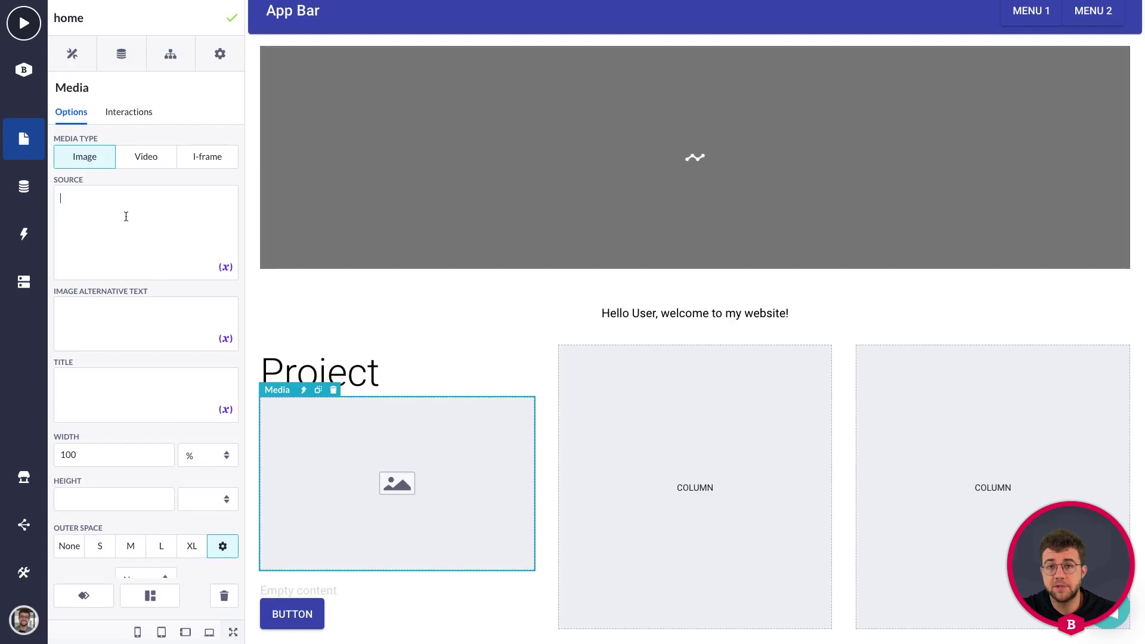
{"action": "type", "text": "https://cdn.pixabay.com/photo/2015/03/27/00/09/puzzle-693870_960_720.jpg"}
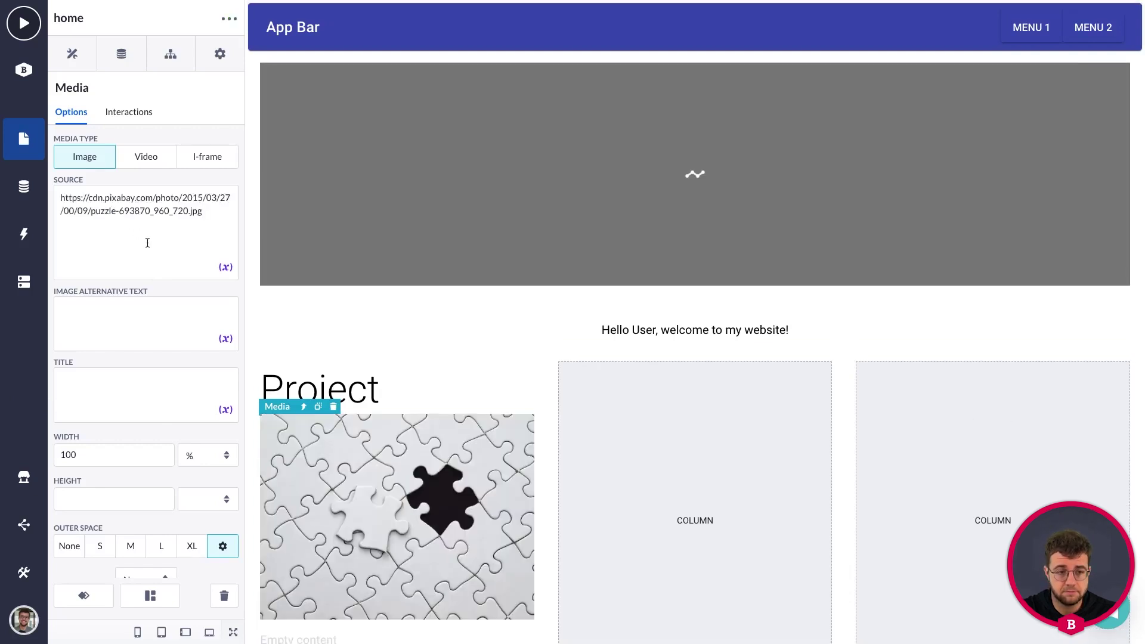
Step: Set the text below the puzzle image to "This goes to my project page!" and the button text to "View"
{"action": "scroll", "coordinate": [447, 446], "scroll_direction": "down", "scroll_amount": 1}
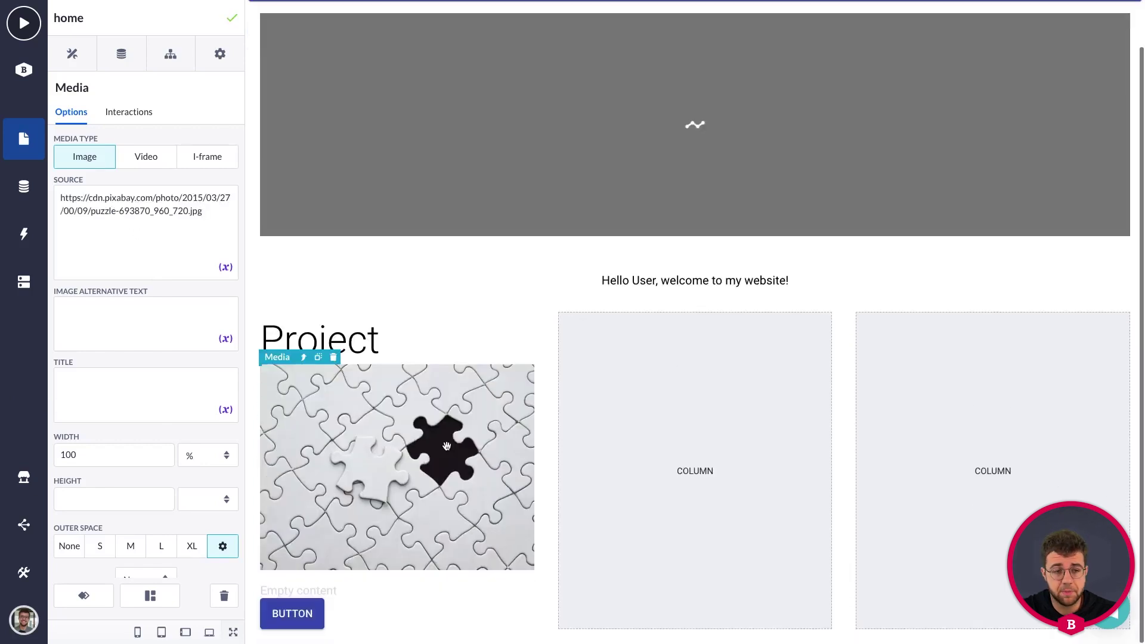
{"action": "left_click", "coordinate": [332, 591]}
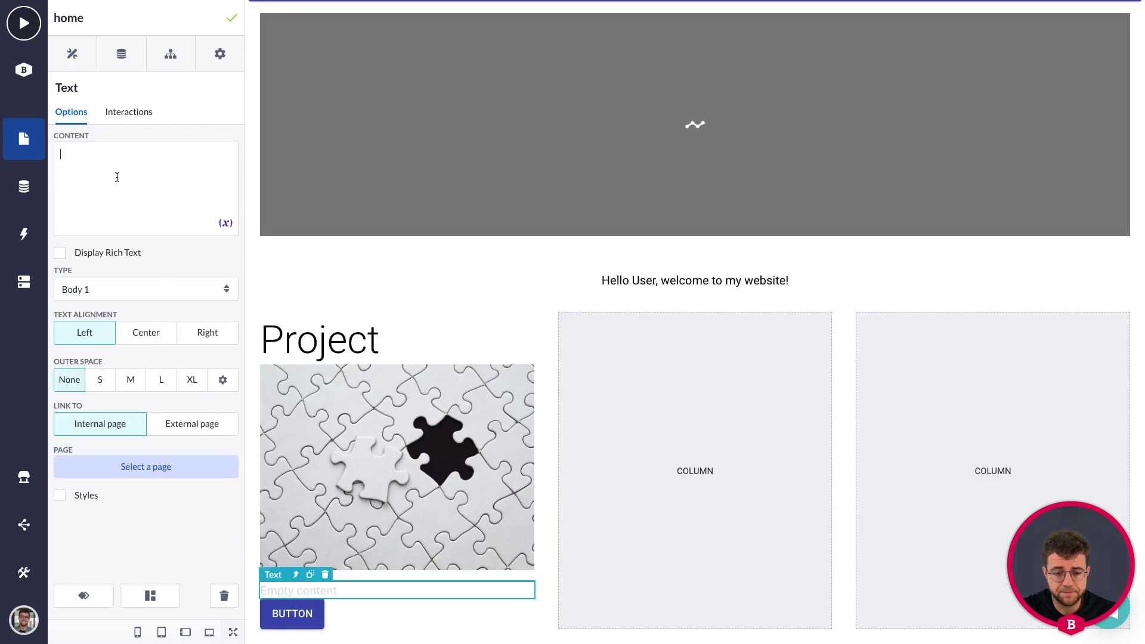
{"action": "type", "text": "This goes to my project pag"}
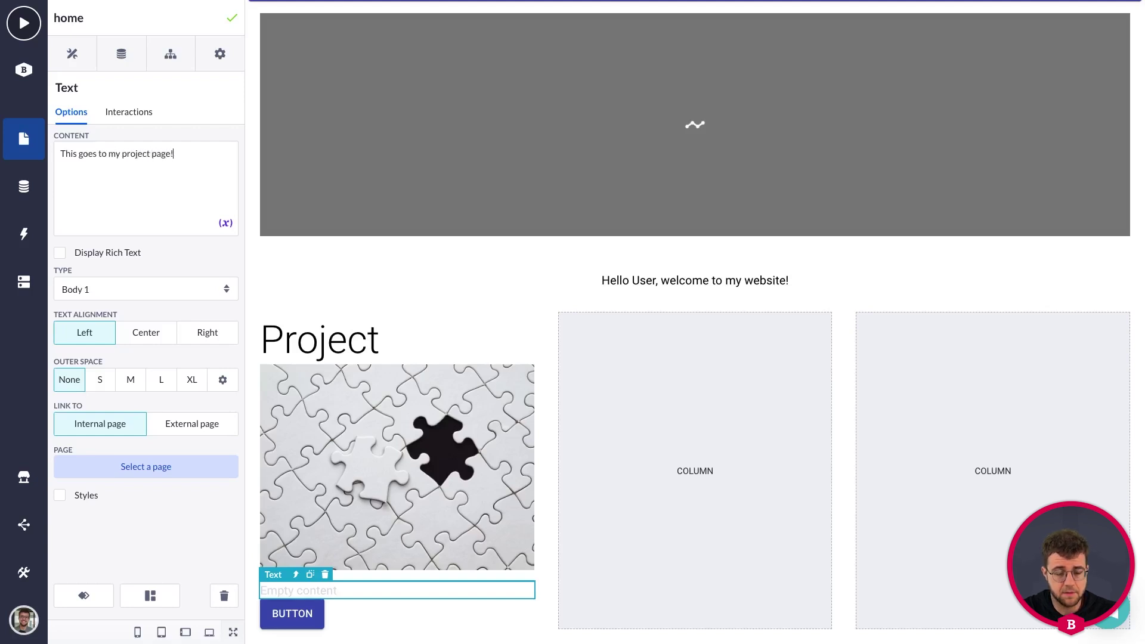
{"action": "type", "text": "e!"}
{"action": "left_click", "coordinate": [300, 612]}
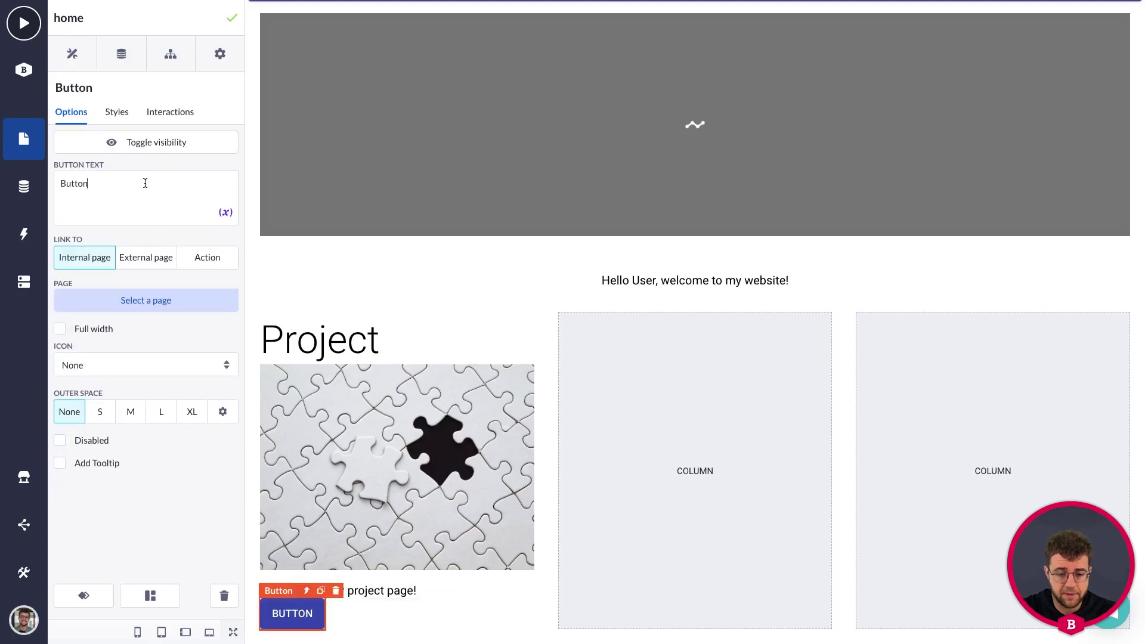
{"action": "left_click_drag", "start_coordinate": [139, 180], "coordinate": [48, 187]}
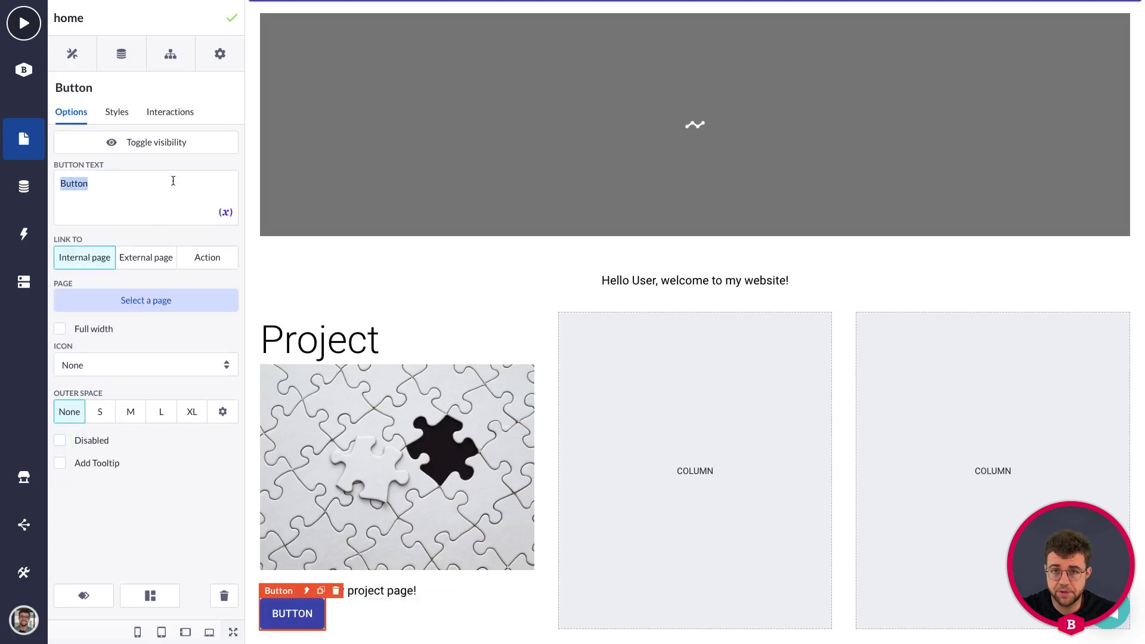
{"action": "type", "text": "View"}
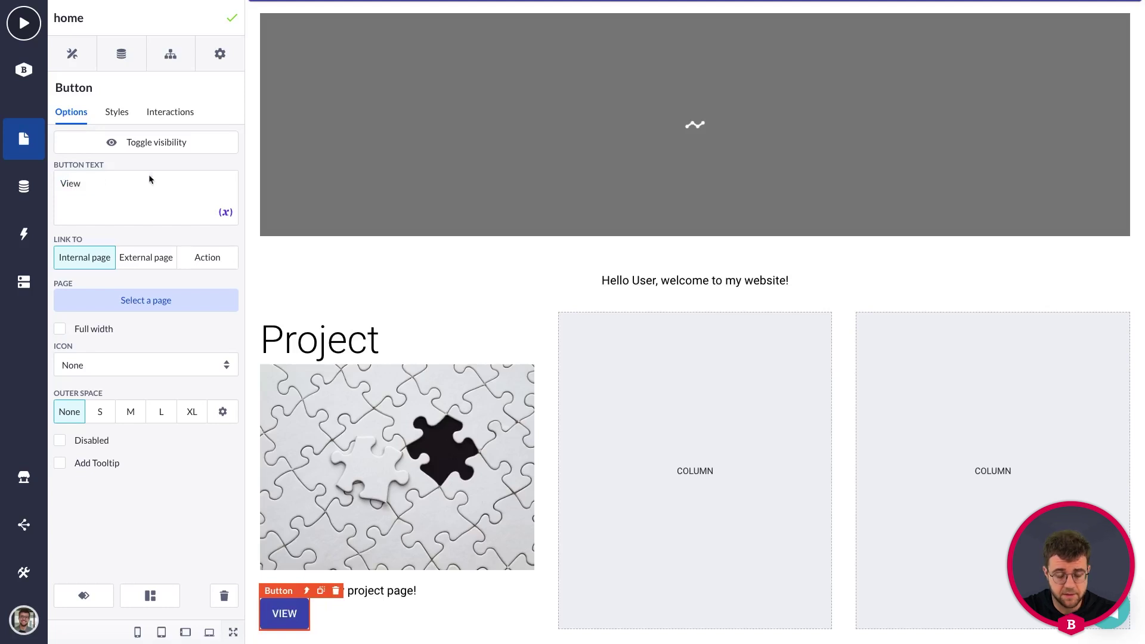
Step: Examine the options of the first card's components and of the two empty columns beside it
{"action": "left_click", "coordinate": [466, 269]}
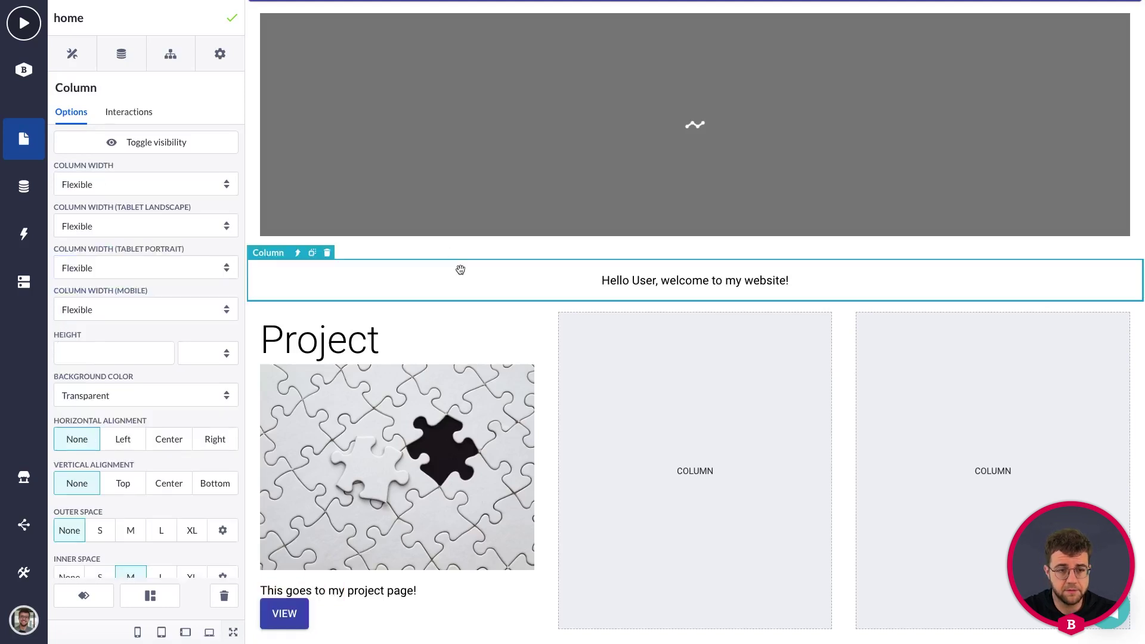
{"action": "left_click", "coordinate": [412, 352]}
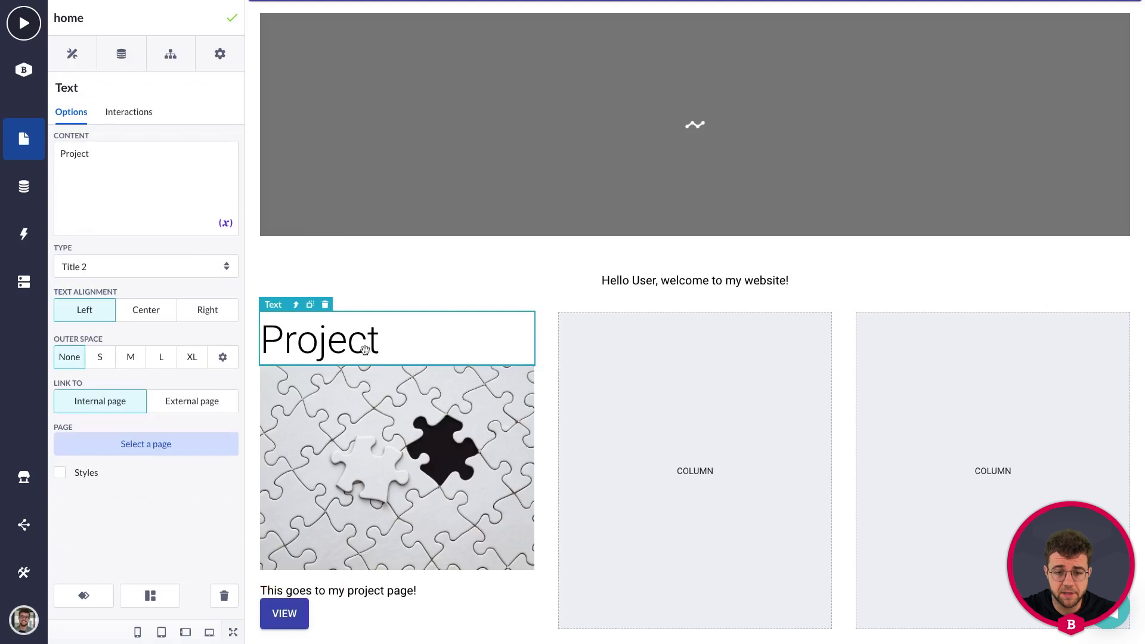
{"action": "left_click", "coordinate": [334, 429]}
{"action": "left_click", "coordinate": [337, 617]}
{"action": "left_click", "coordinate": [330, 591]}
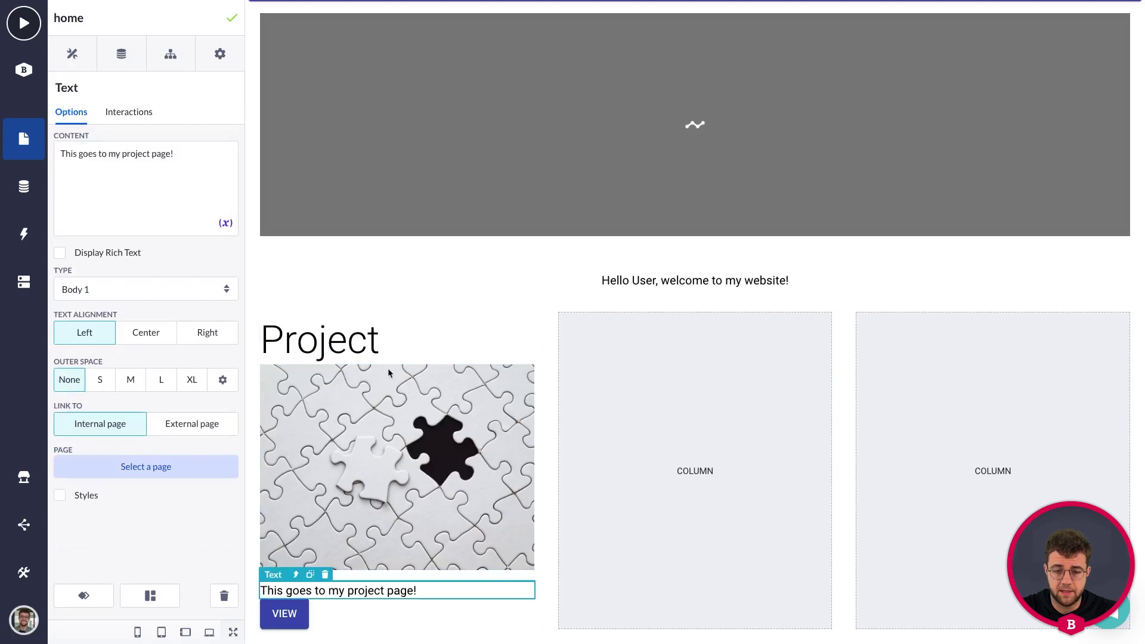
{"action": "left_click", "coordinate": [331, 341]}
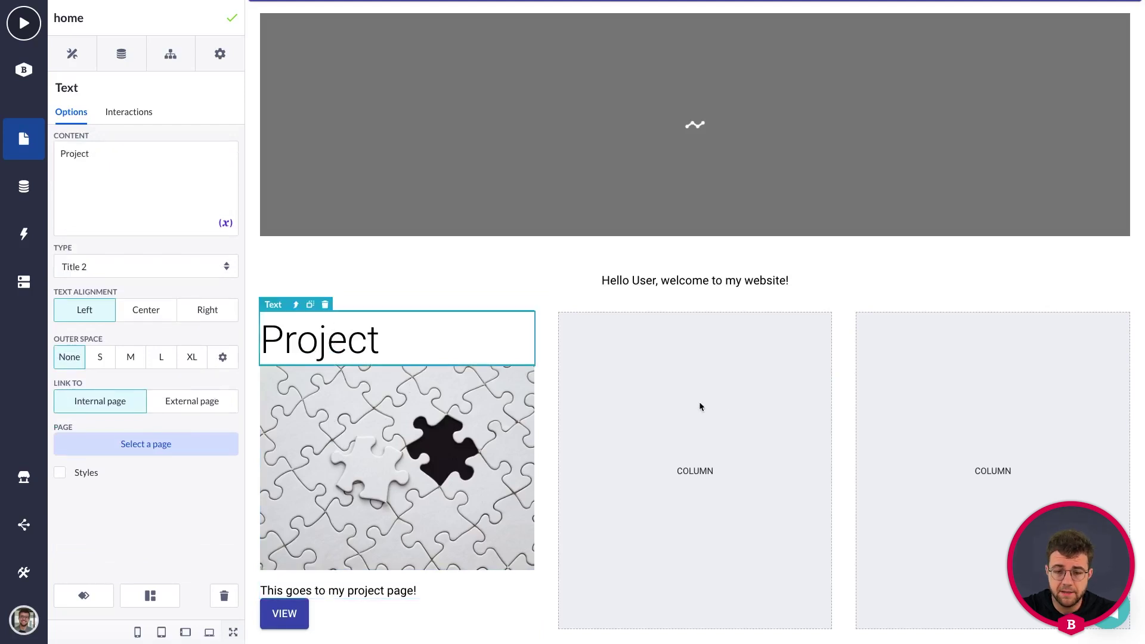
{"action": "left_click", "coordinate": [699, 402]}
{"action": "left_click", "coordinate": [983, 421]}
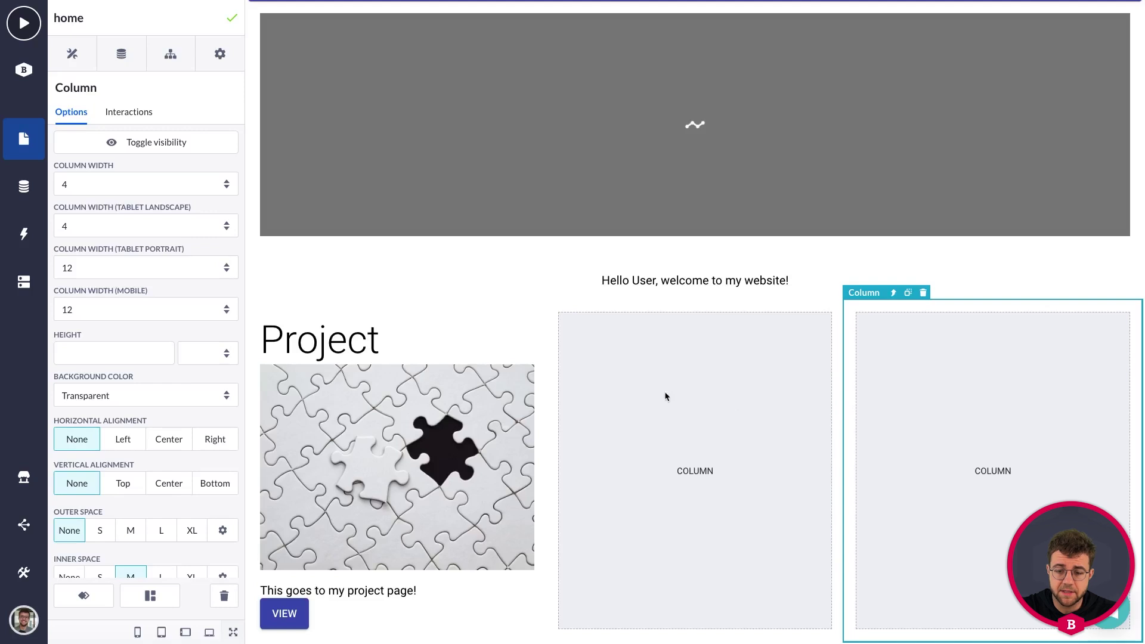
{"action": "left_click", "coordinate": [403, 350]}
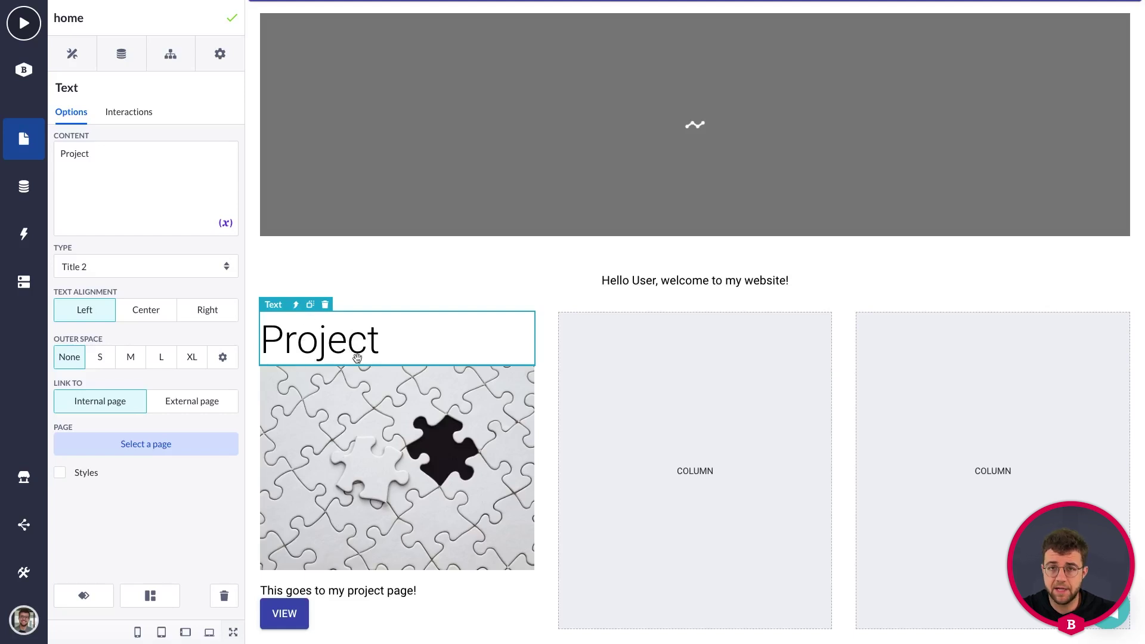
{"action": "left_click", "coordinate": [392, 448]}
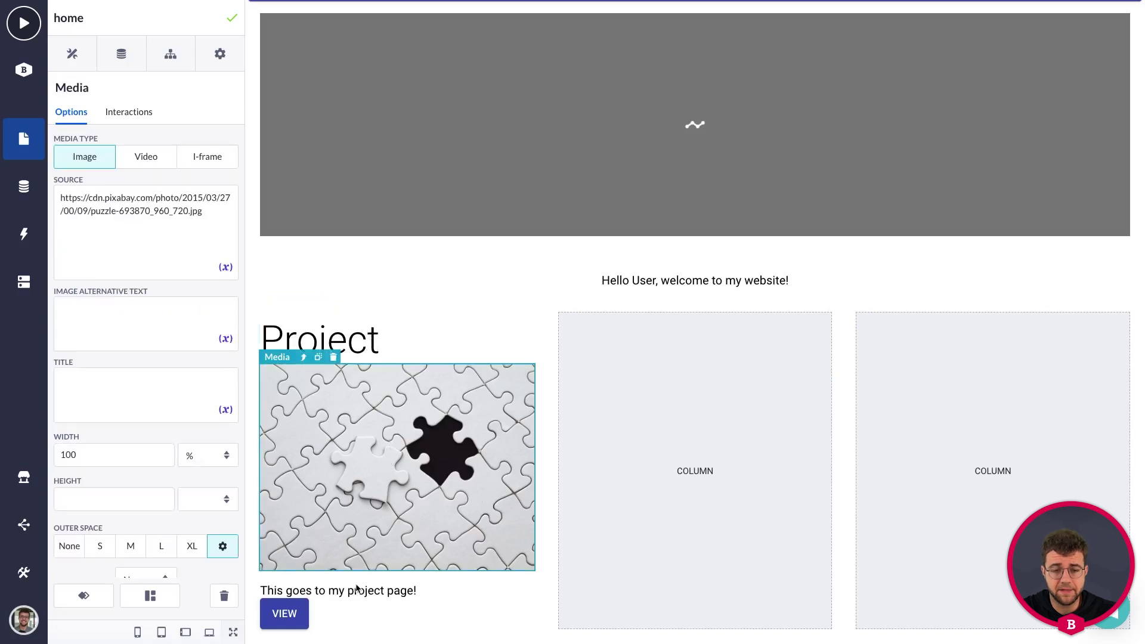
Step: Select the parent column that holds the Project card and duplicate it twice
{"action": "left_click", "coordinate": [353, 591]}
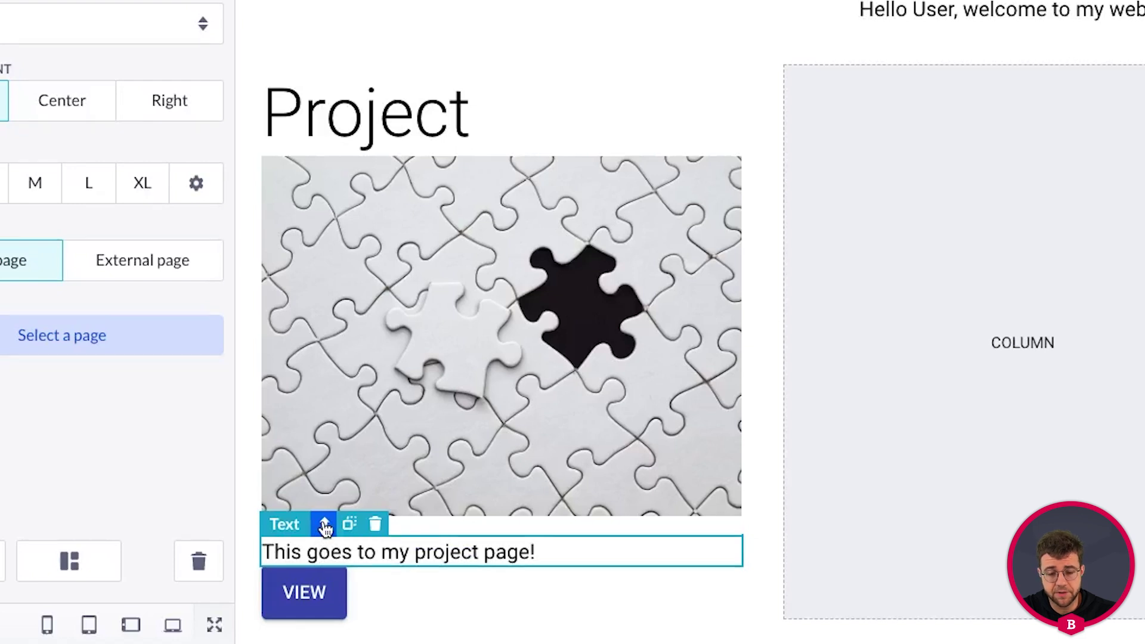
{"action": "left_click", "coordinate": [325, 528]}
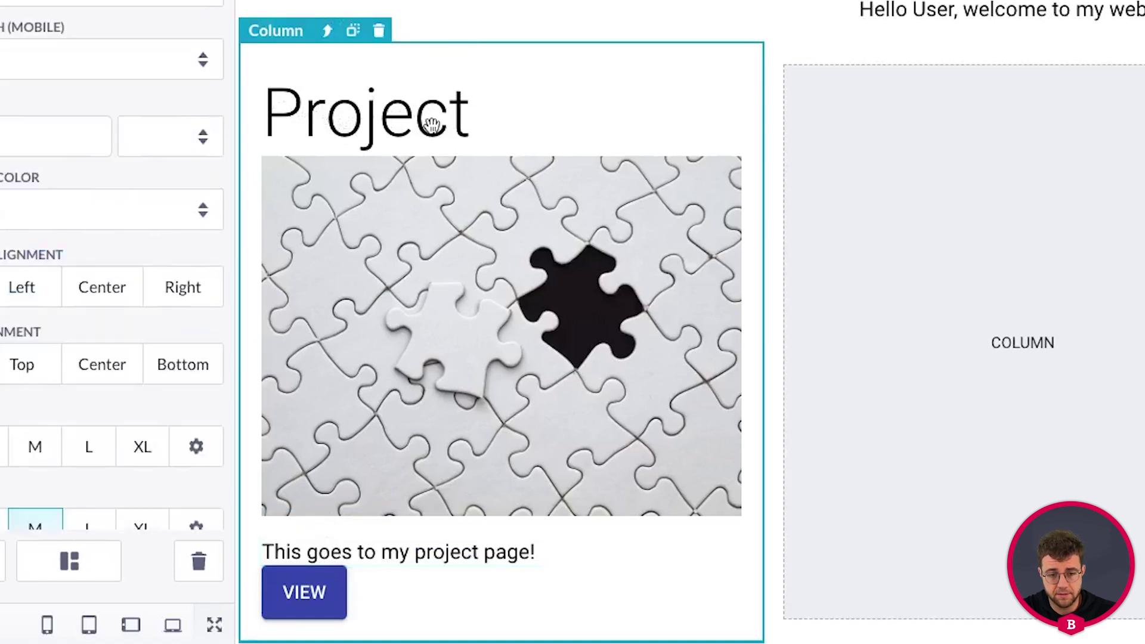
{"action": "left_click", "coordinate": [353, 36]}
{"action": "left_click", "coordinate": [353, 36]}
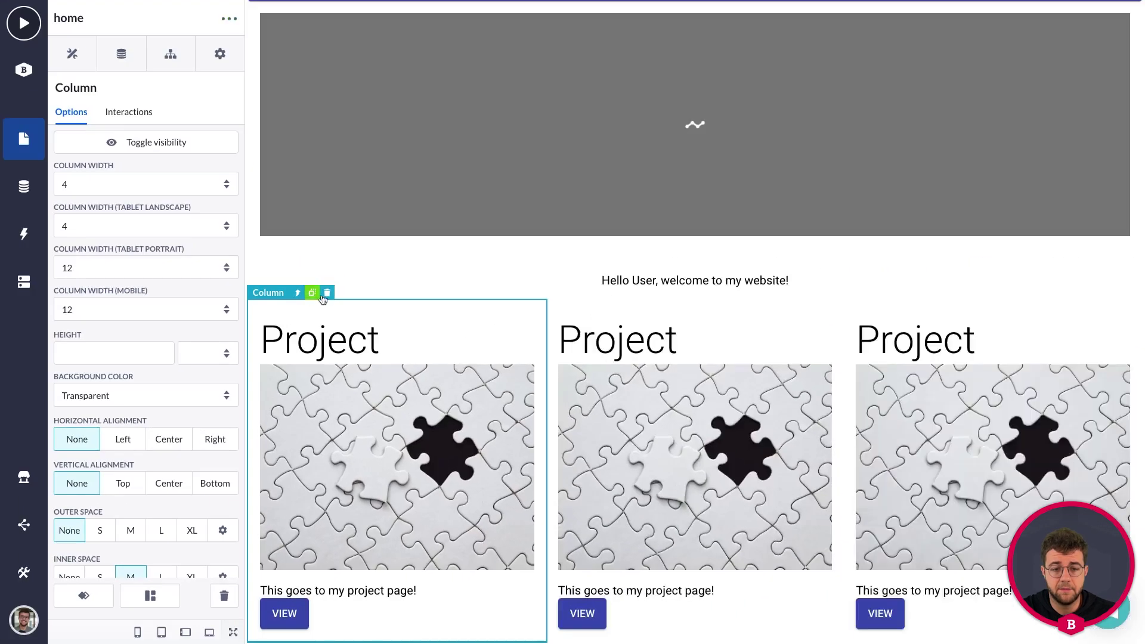
{"action": "scroll", "coordinate": [630, 319], "scroll_direction": "down", "scroll_amount": 1}
{"action": "left_click", "coordinate": [468, 273]}
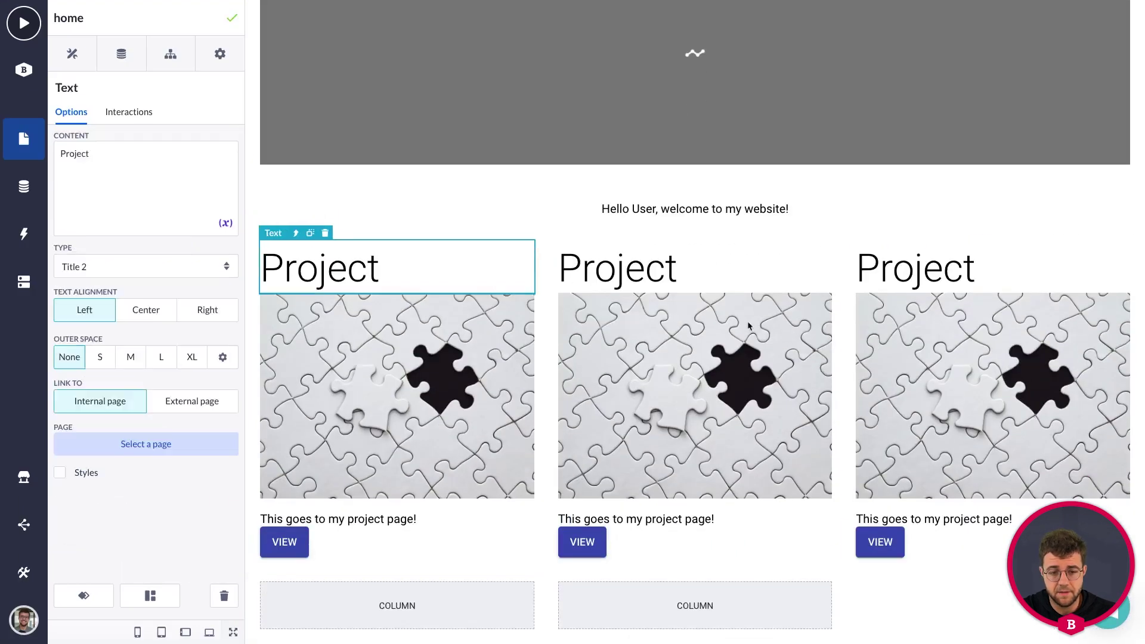
{"action": "left_click", "coordinate": [695, 313]}
{"action": "left_click", "coordinate": [920, 313]}
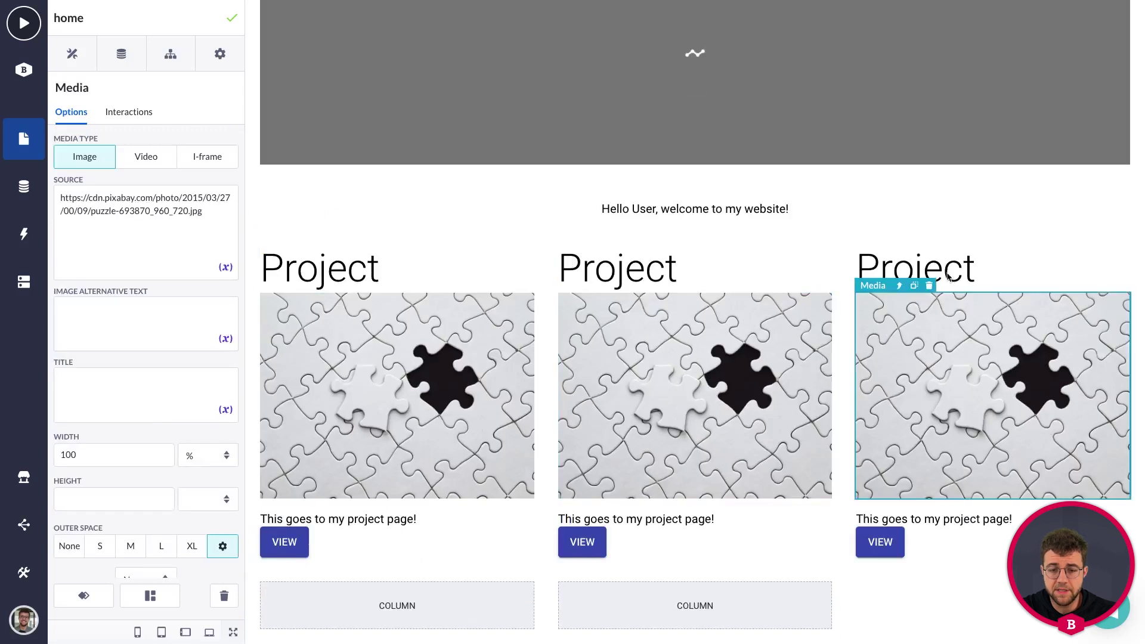
Step: Delete the two leftover empty columns below the three Project cards
{"action": "left_click", "coordinate": [493, 608]}
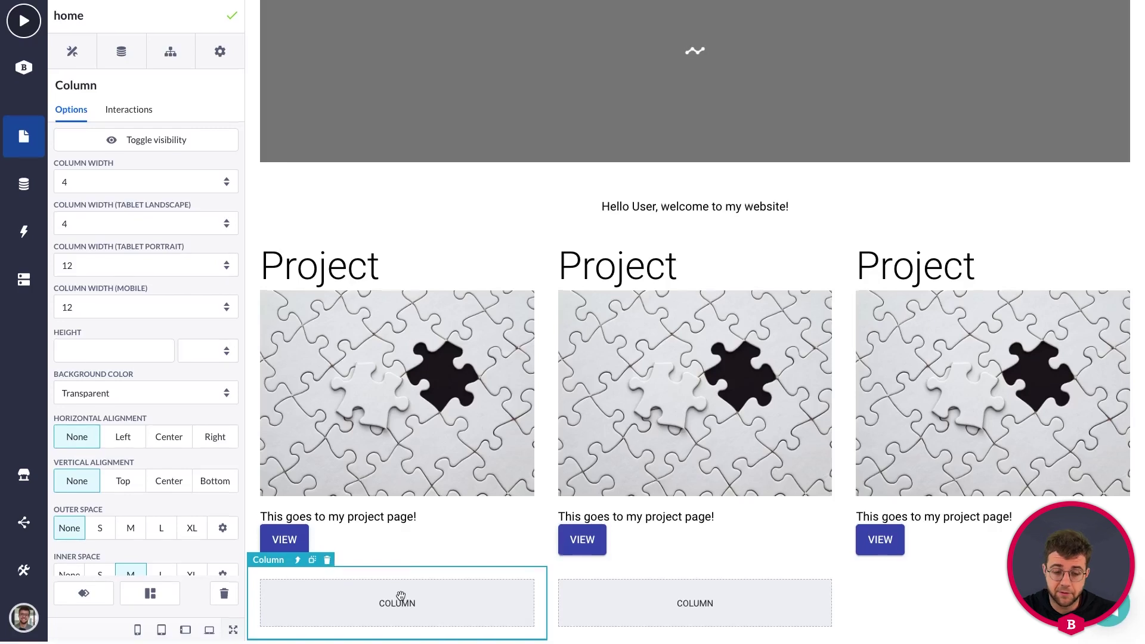
{"action": "left_click", "coordinate": [327, 562]}
{"action": "left_click", "coordinate": [728, 138]}
{"action": "left_click", "coordinate": [364, 604]}
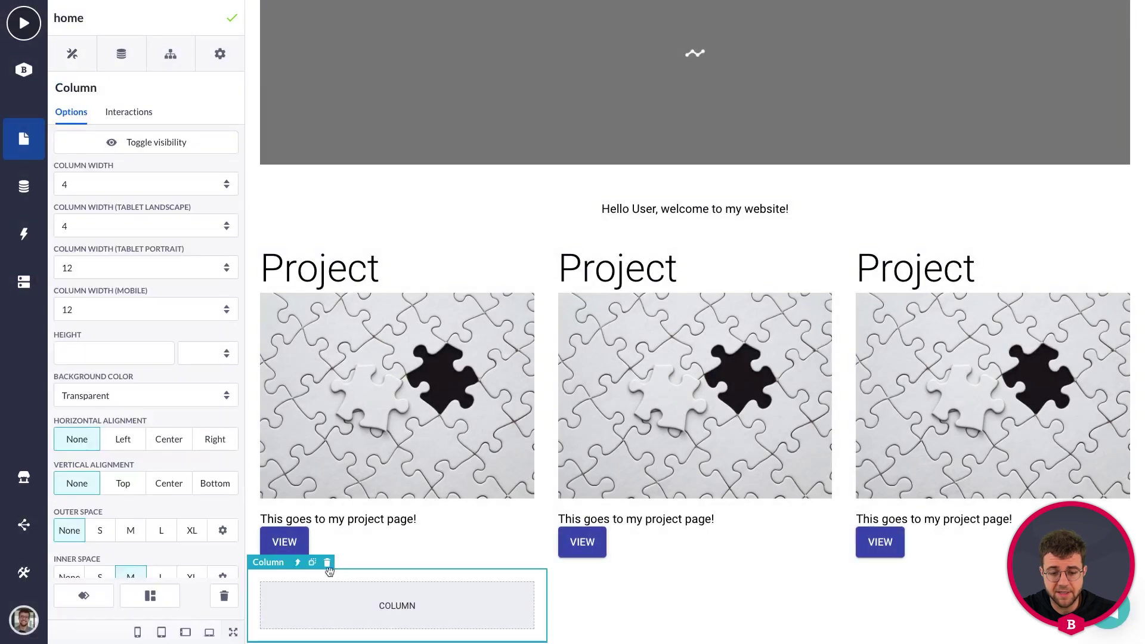
{"action": "left_click", "coordinate": [327, 562]}
{"action": "left_click", "coordinate": [743, 138]}
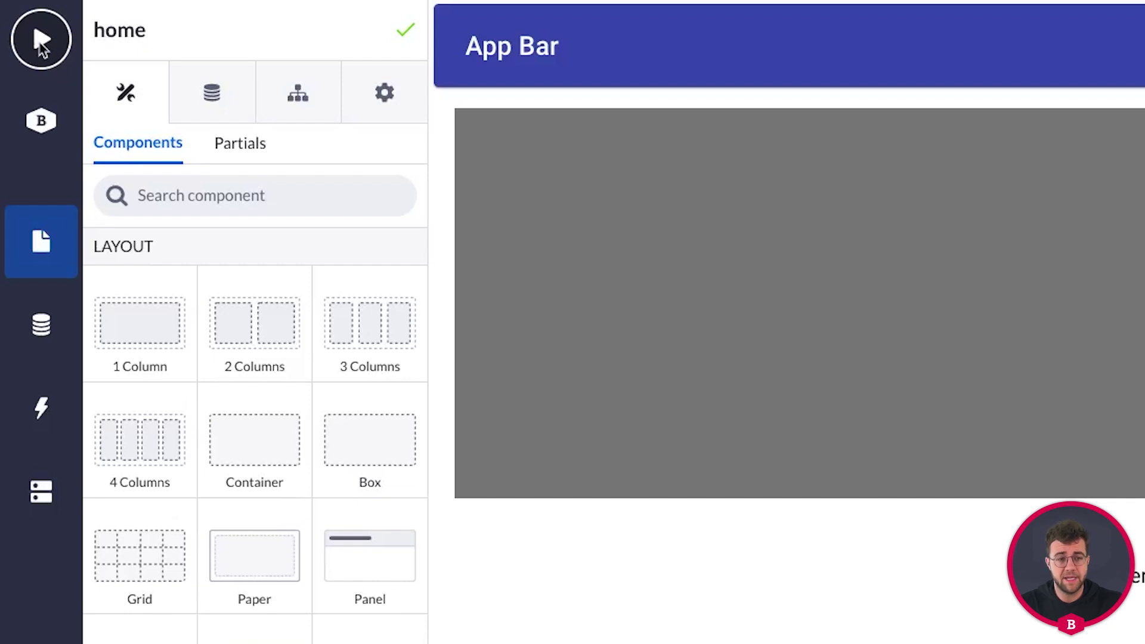
Step: Compile the application to preview the home page
{"action": "left_click", "coordinate": [41, 41]}
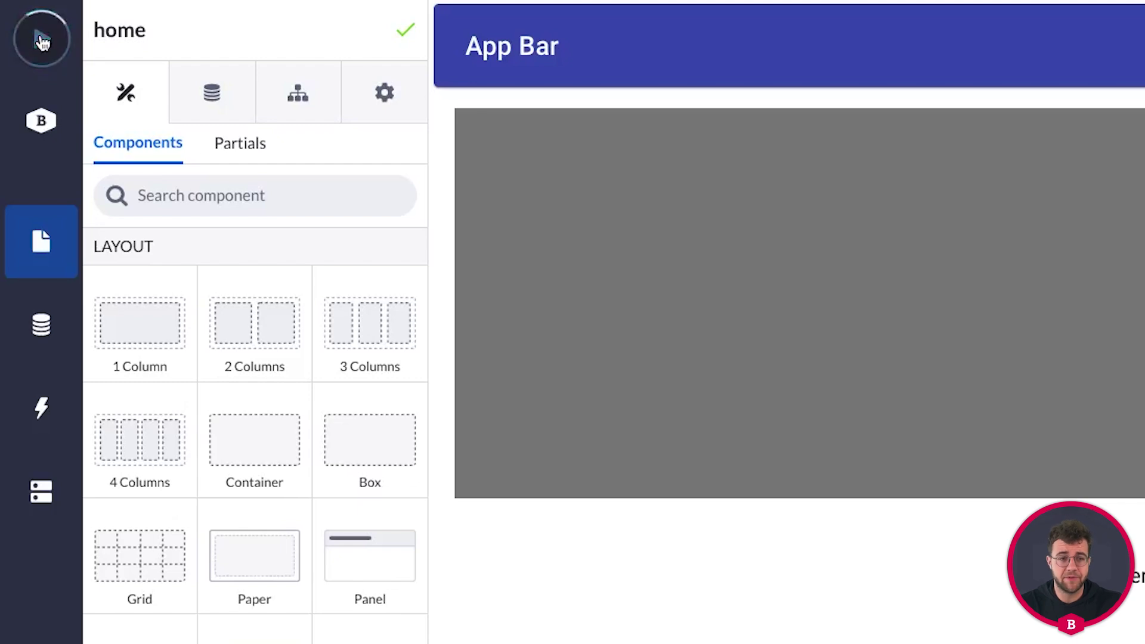